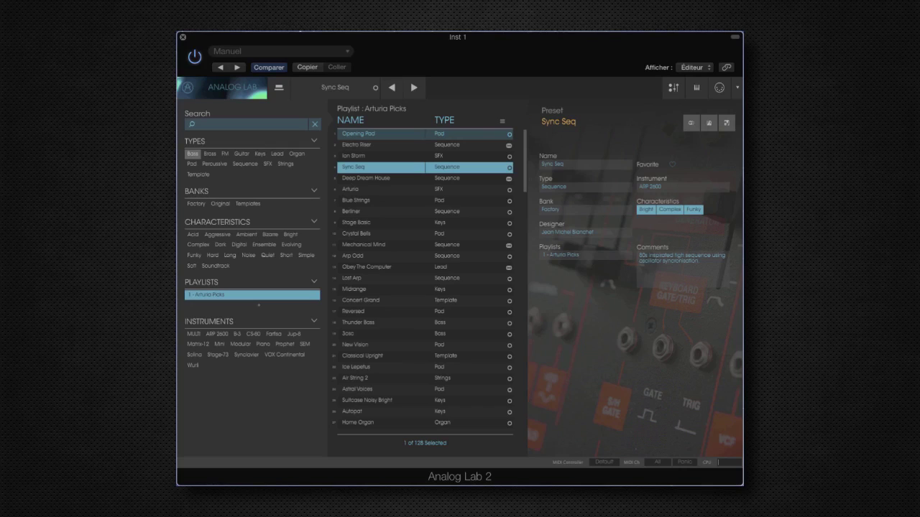
# Audition the Arturia, Blue Strings, Berliner, Stage Basic, Crystal Bells and Mechanical Mind presets from the Arturia Picks playlist
pyautogui.click(374, 189)
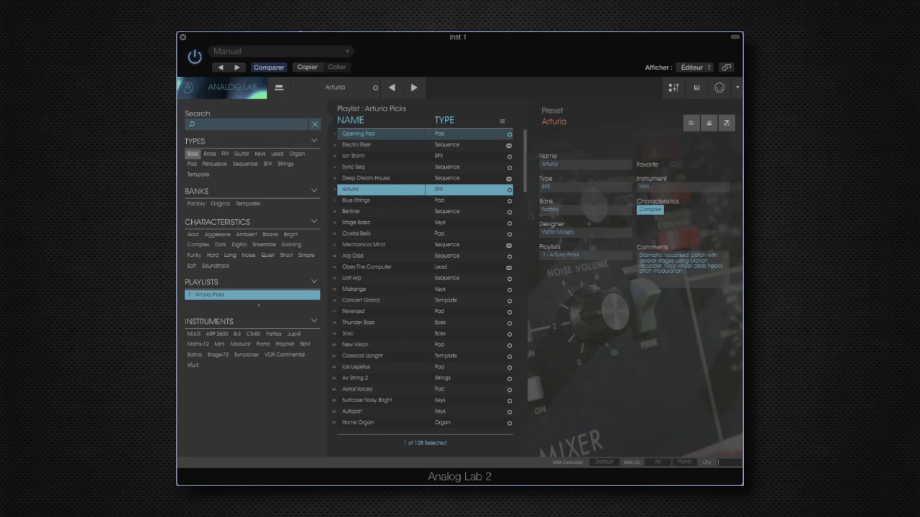
pyautogui.click(374, 200)
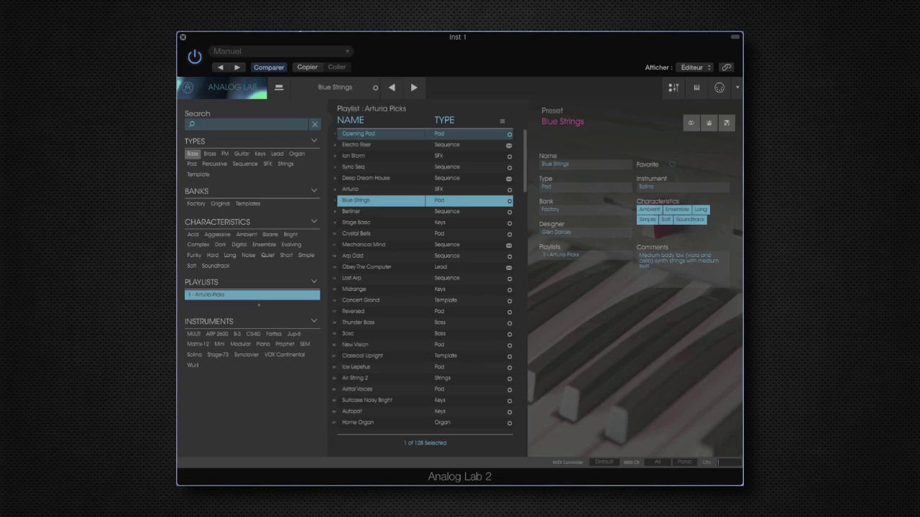
pyautogui.click(374, 211)
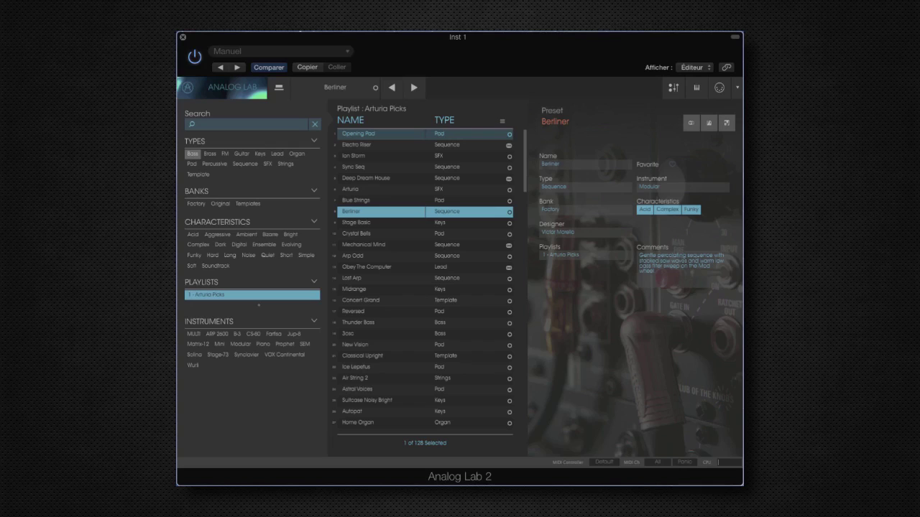
pyautogui.click(356, 222)
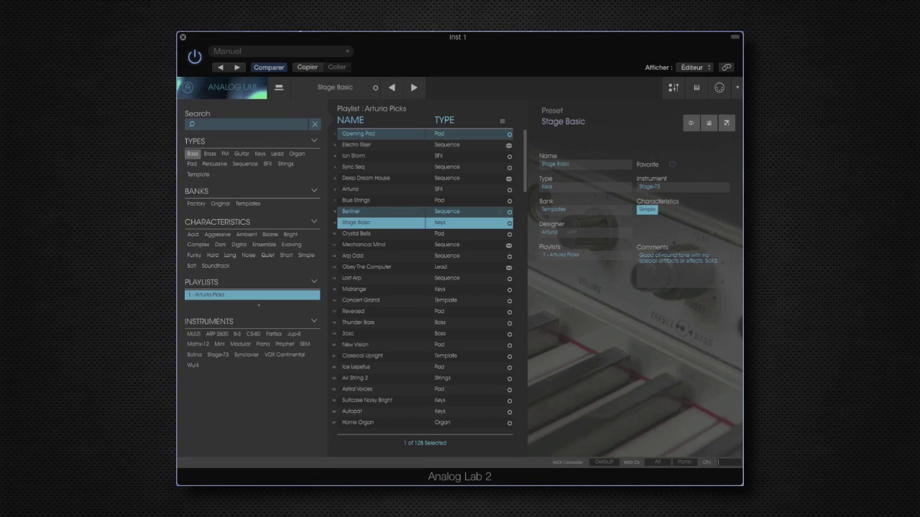
pyautogui.click(356, 234)
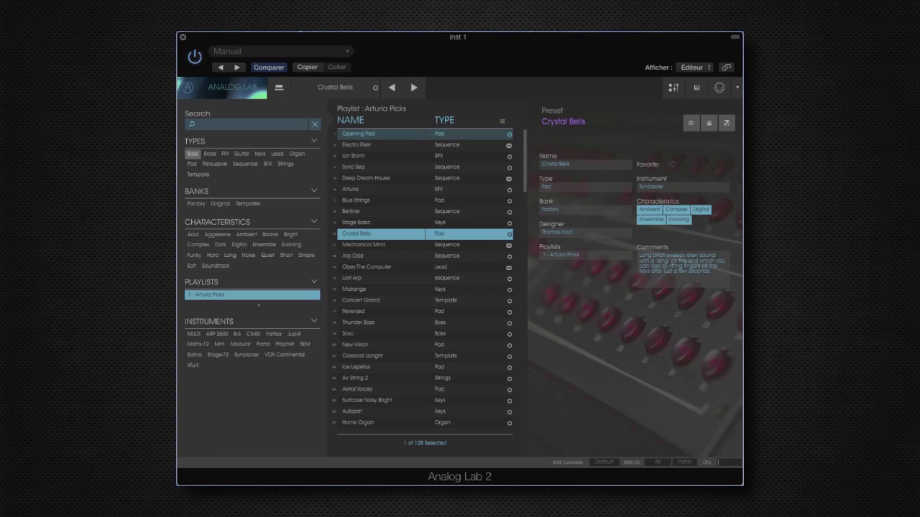
pyautogui.click(381, 245)
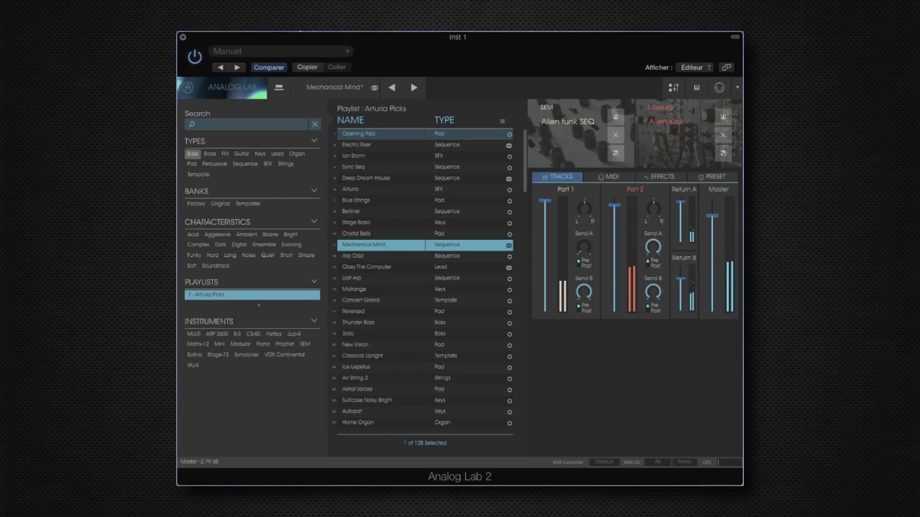
# Audition the Midrange, Concert Grand, Thunder Bass, 3osc, Suitcase Noisy Bright and Autopat presets in the playlist
pyautogui.click(374, 289)
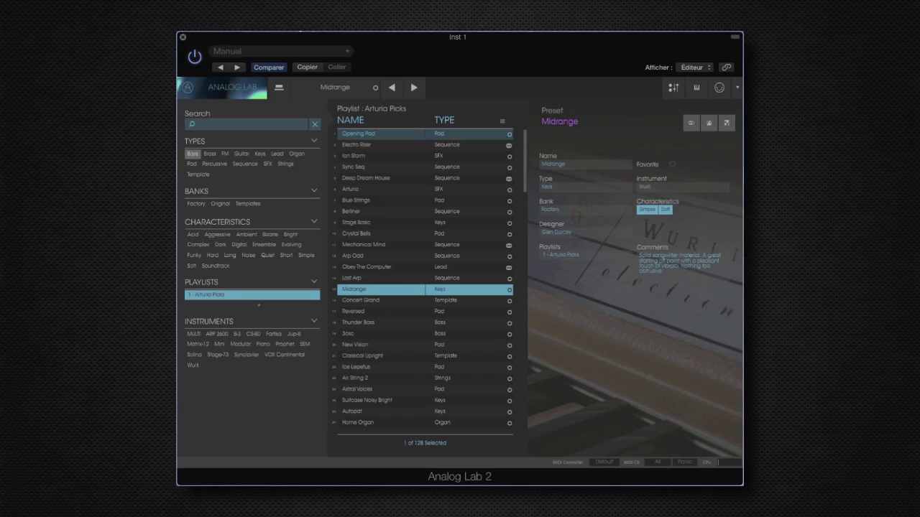
pyautogui.click(381, 300)
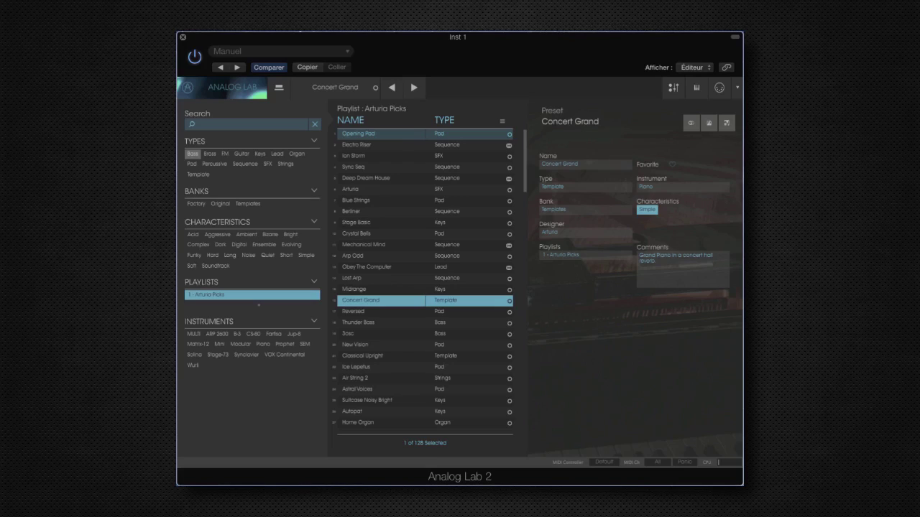
pyautogui.click(358, 322)
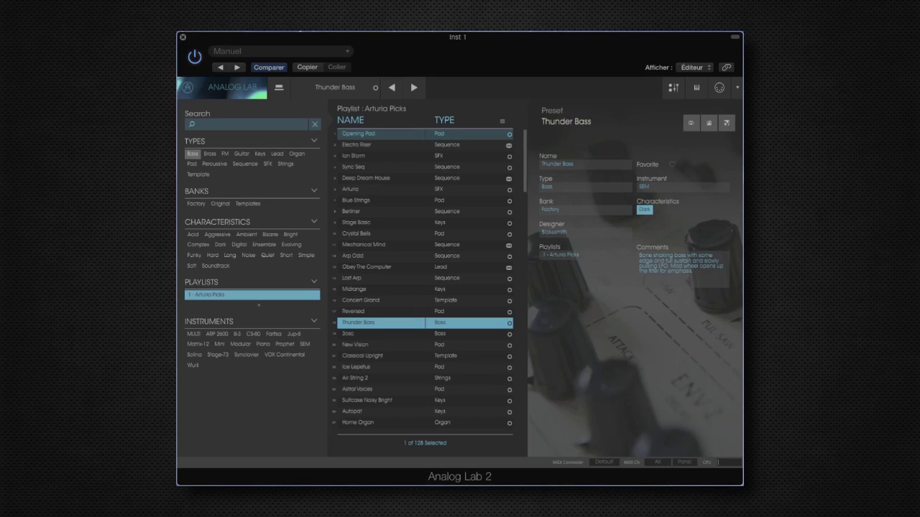
pyautogui.click(358, 333)
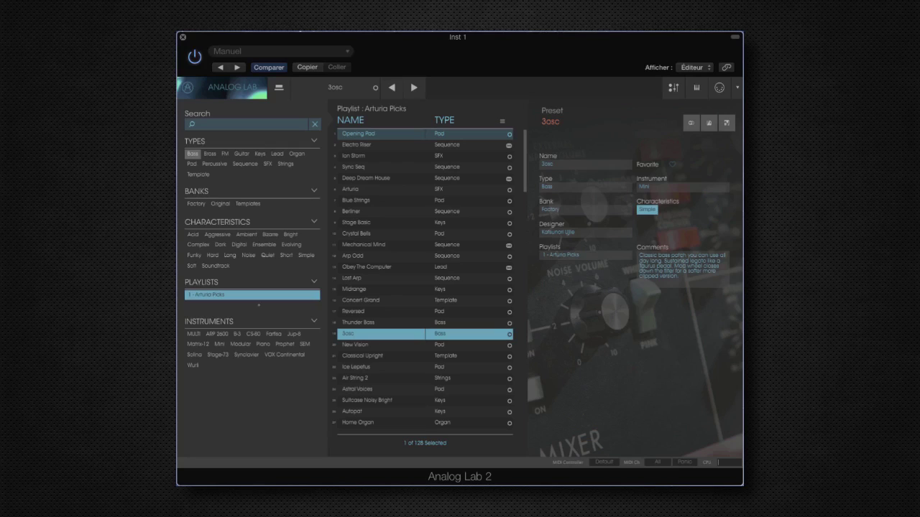
pyautogui.click(367, 400)
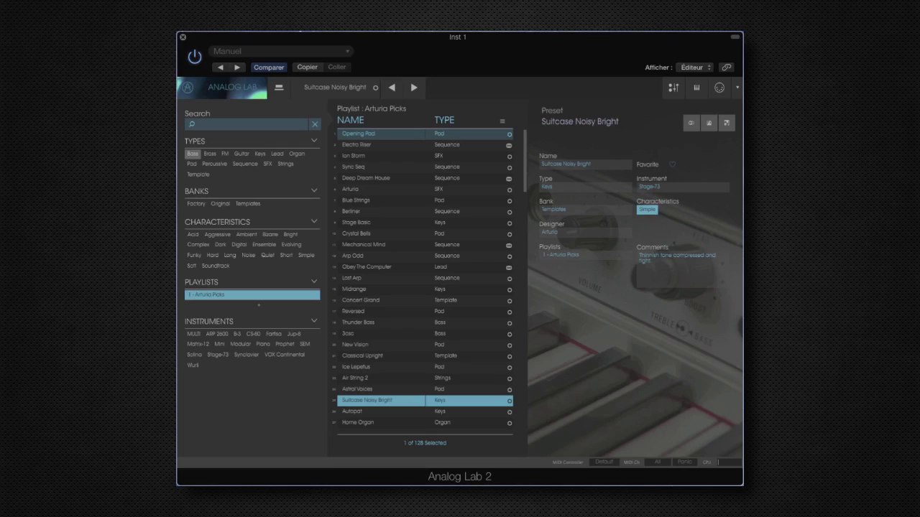
pyautogui.click(366, 411)
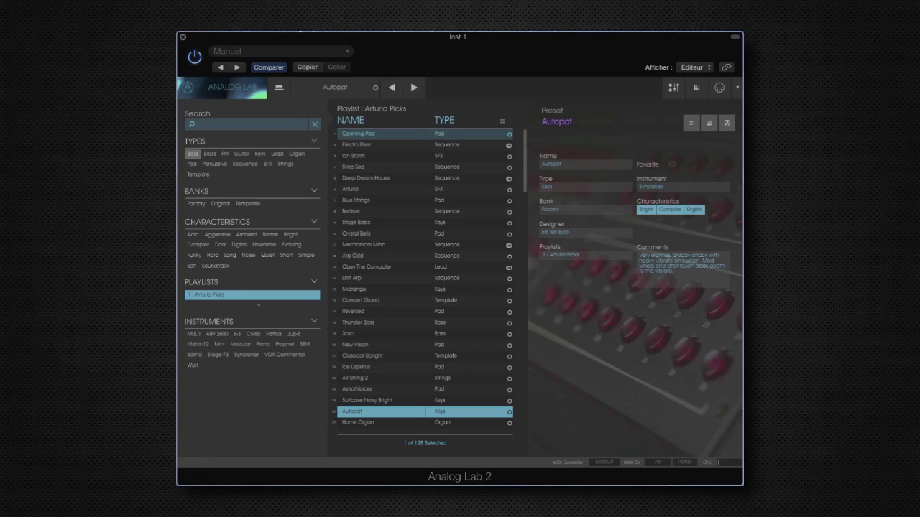
# Audition the Home Organ, Hold Lo Note, Fascination and Ring Leader presets in the playlist
pyautogui.press('Down')
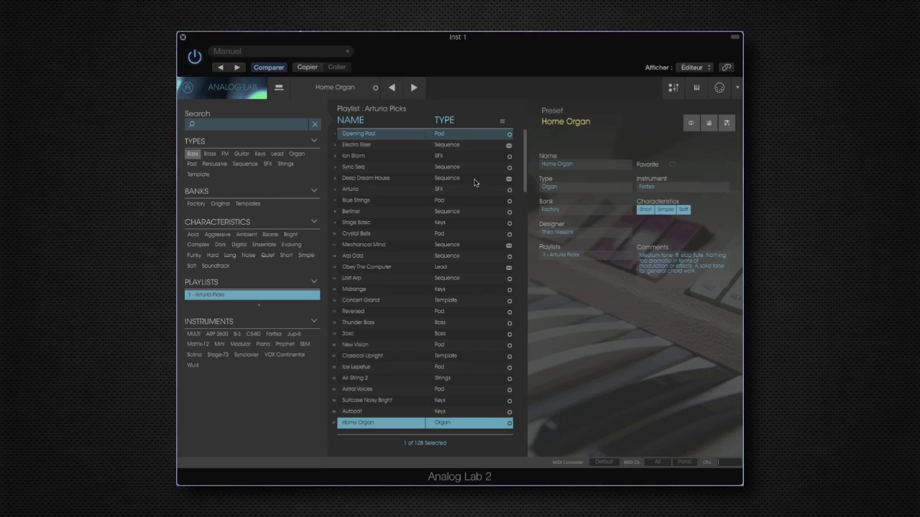
pyautogui.press('Down')
pyautogui.press('Down')
pyautogui.press('Down')
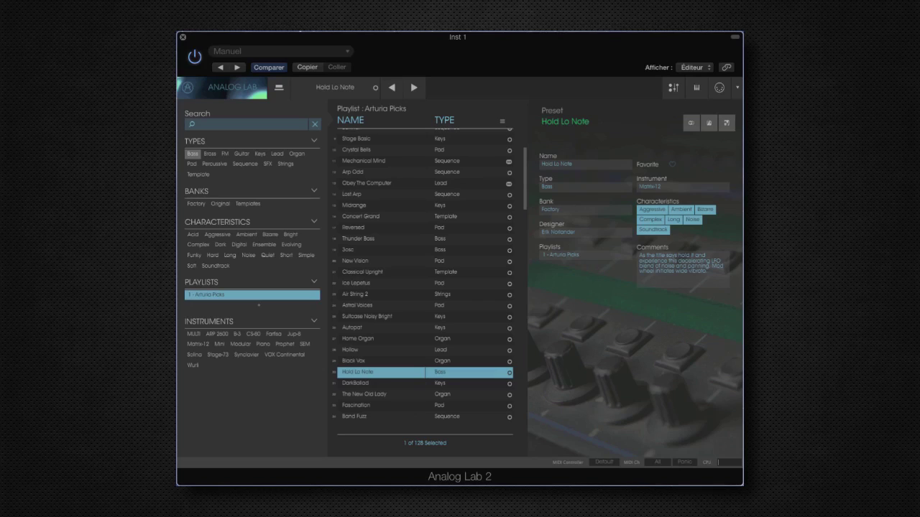
pyautogui.click(381, 406)
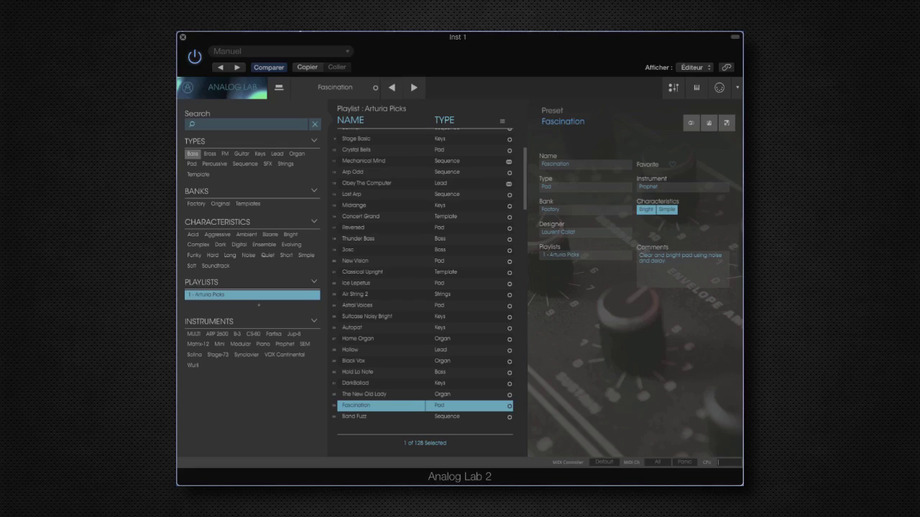
pyautogui.click(373, 416)
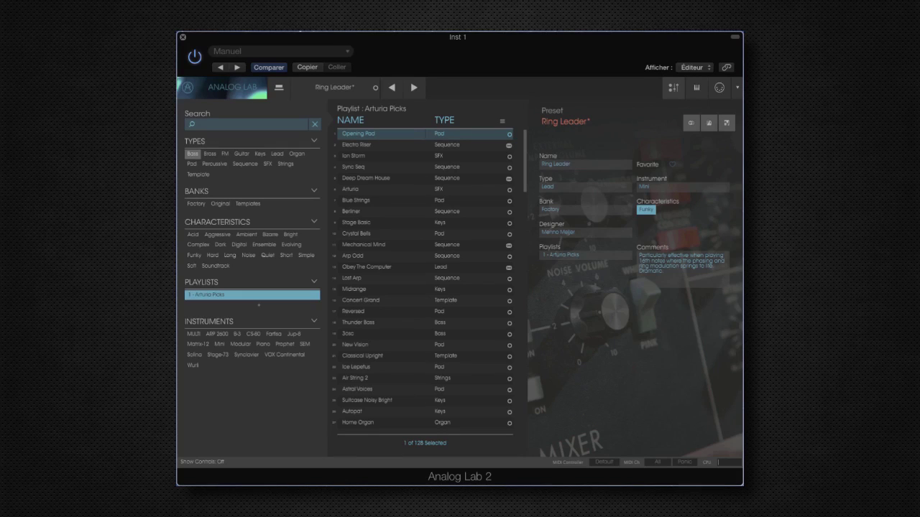
# Audition the Dinobass, Chorus Vib and Super Phat Bass presets further down the playlist
pyautogui.scroll(-6, 424, 281)
pyautogui.click(353, 378)
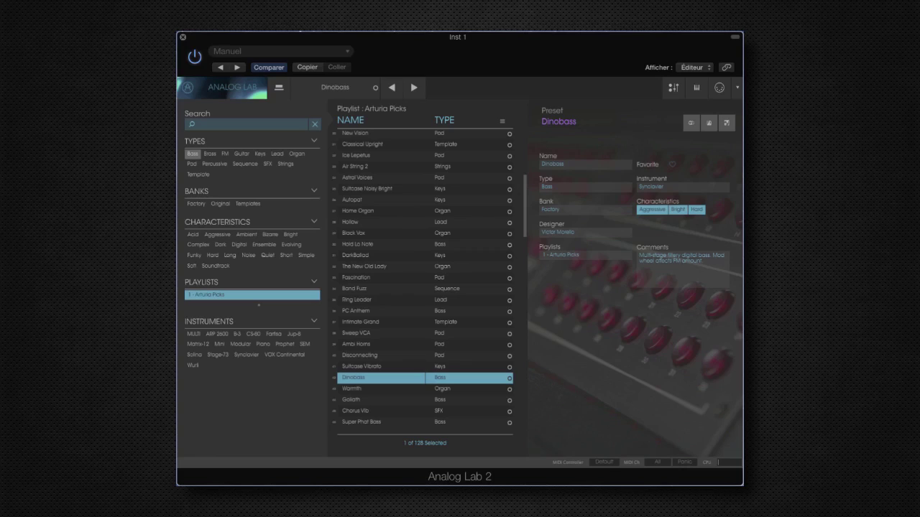
pyautogui.click(355, 410)
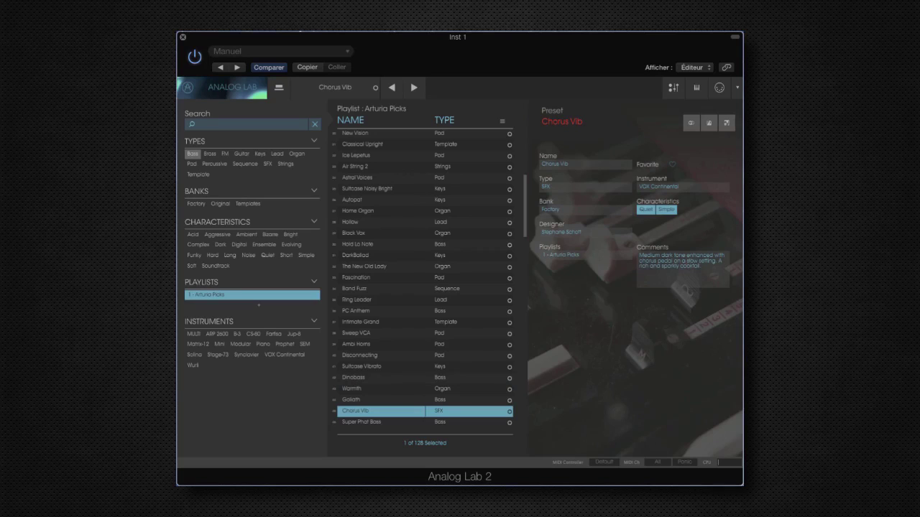
pyautogui.scroll(-5, 368, 248)
pyautogui.click(368, 246)
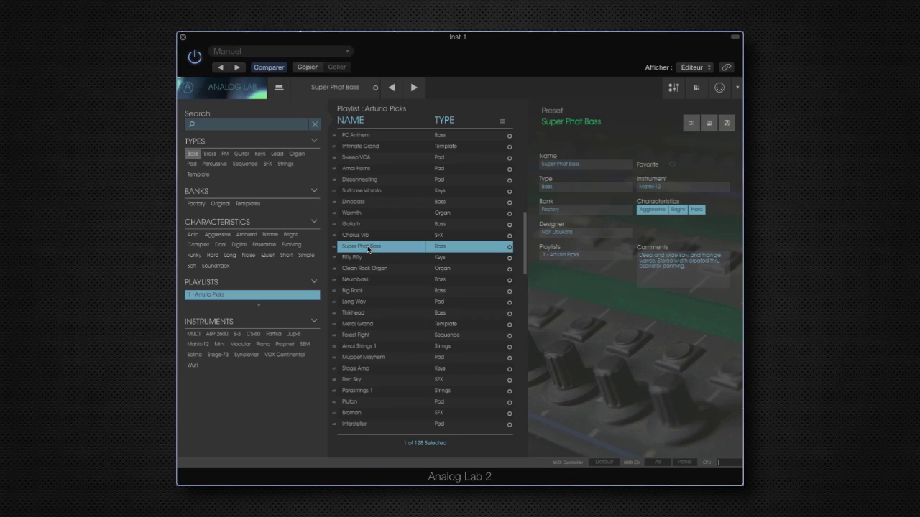
# Audition the Bravery120, Tranceprog SQC, Swan Lake and Formant Lead presets in the playlist
pyautogui.scroll(-10, 368, 249)
pyautogui.click(355, 173)
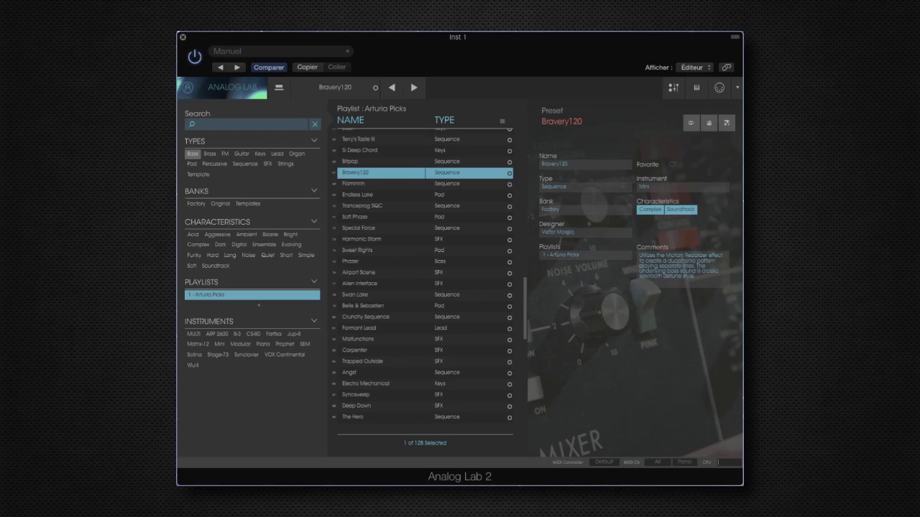
pyautogui.click(374, 206)
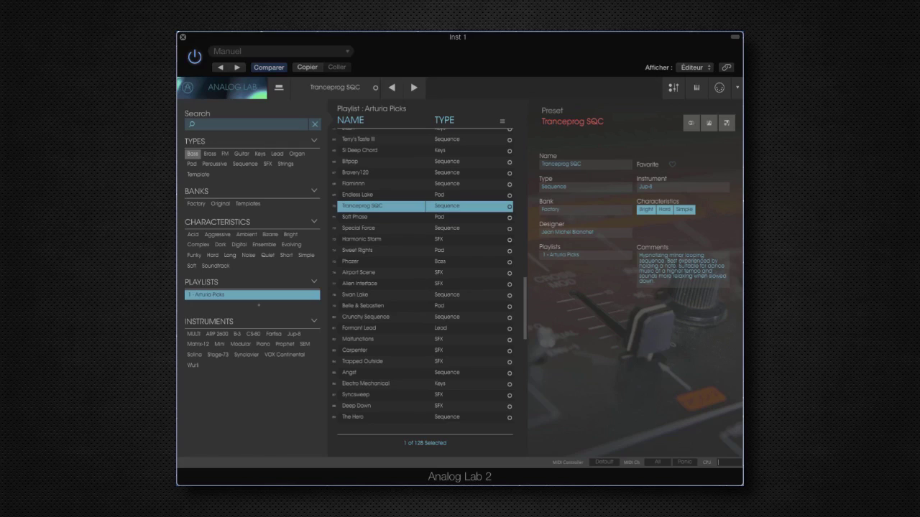
pyautogui.click(359, 295)
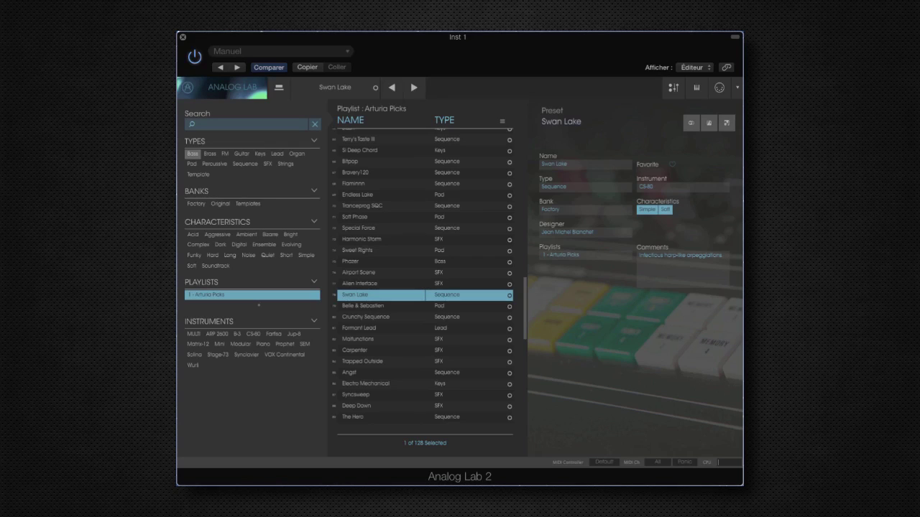
pyautogui.click(360, 328)
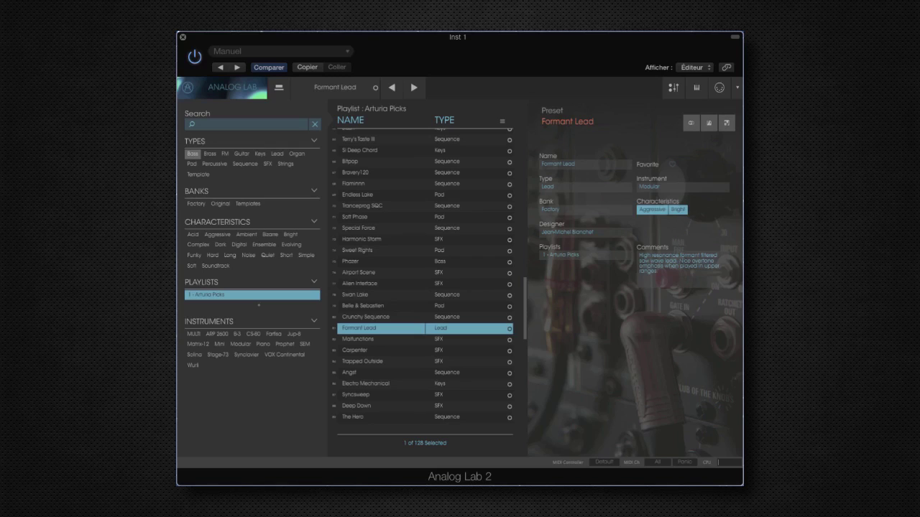
# Audition the Tomita Arab Voice, Base Steppin and Keep On presets in the playlist
pyautogui.scroll(-5, 424, 276)
pyautogui.click(363, 245)
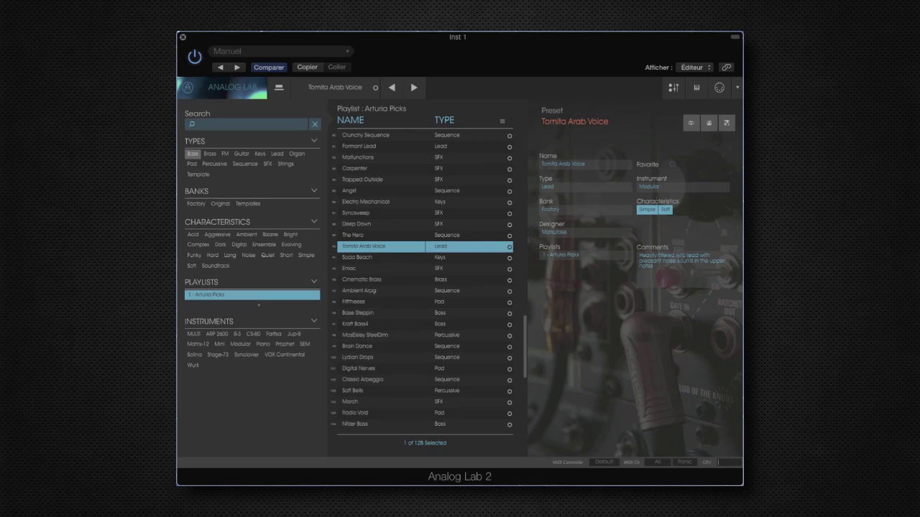
pyautogui.click(357, 312)
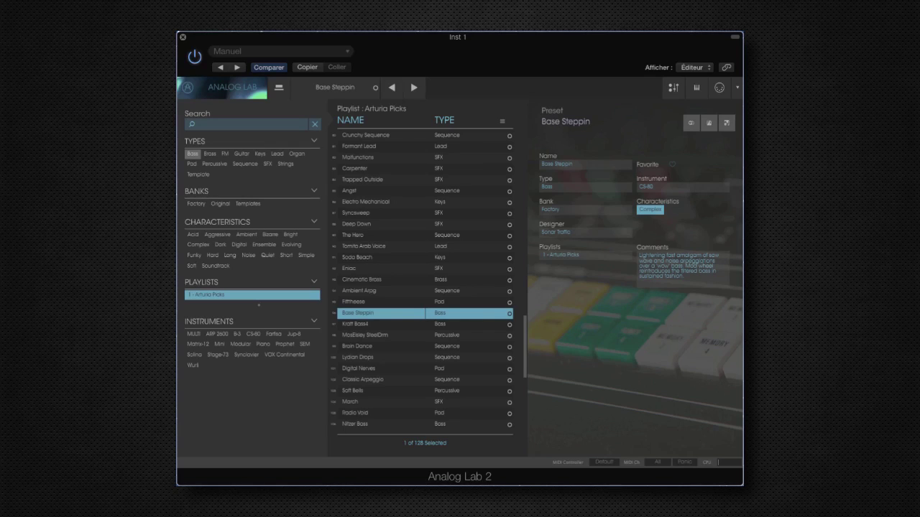
pyautogui.scroll(-5, 424, 280)
pyautogui.click(353, 297)
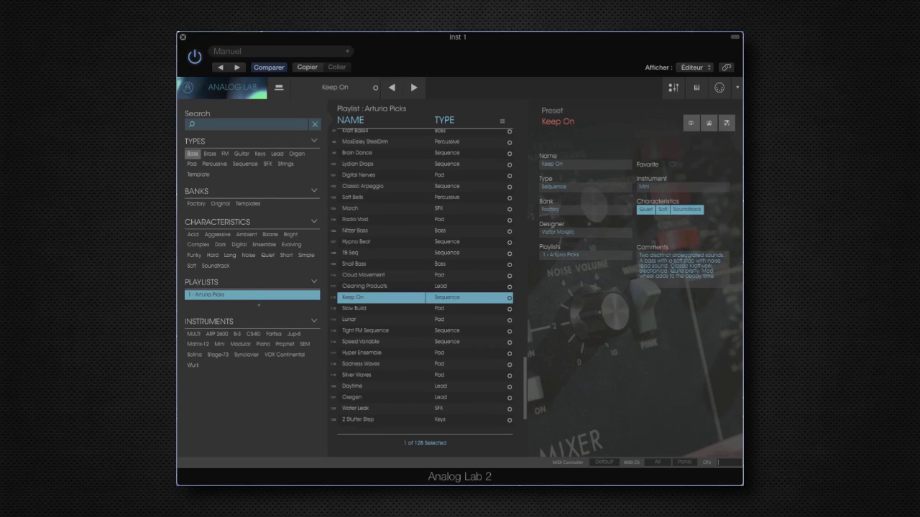
# Audition the Sadness Waves, Daytime, Oxegen and 2 Stutter Step presets near the end of the playlist
pyautogui.click(381, 364)
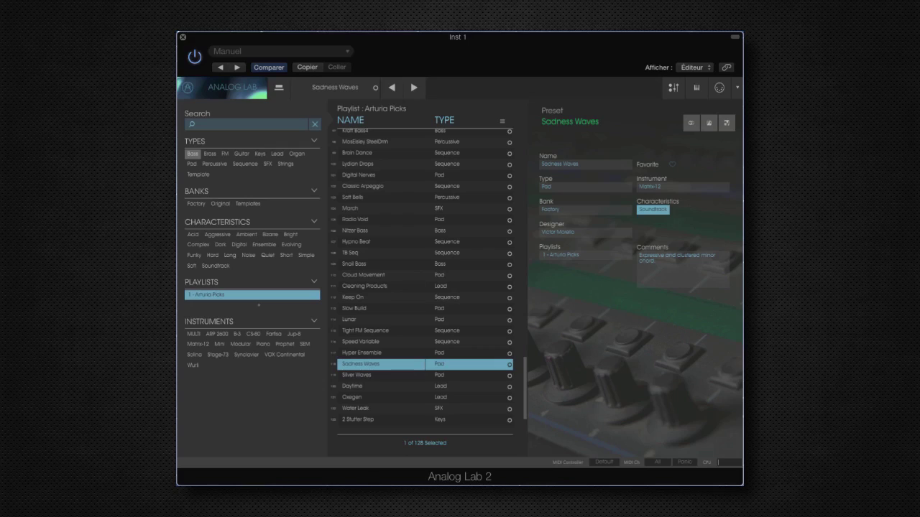
pyautogui.click(381, 386)
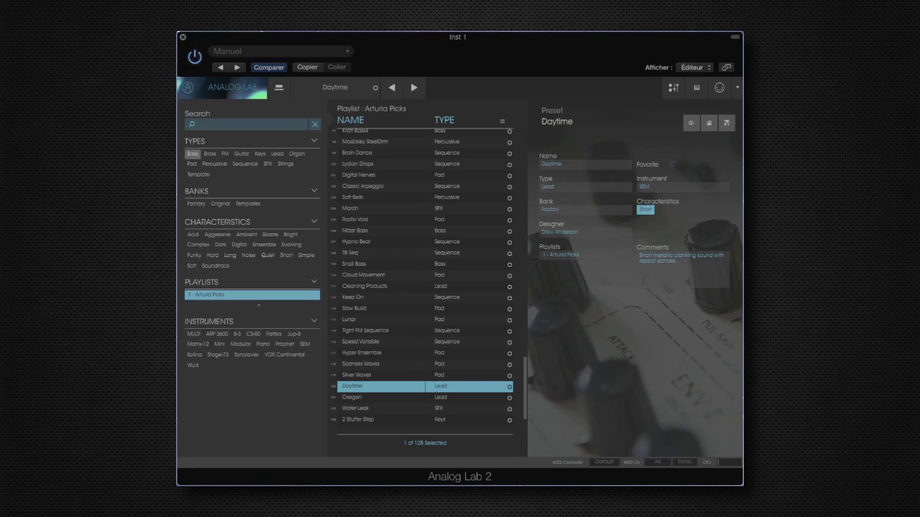
pyautogui.click(352, 398)
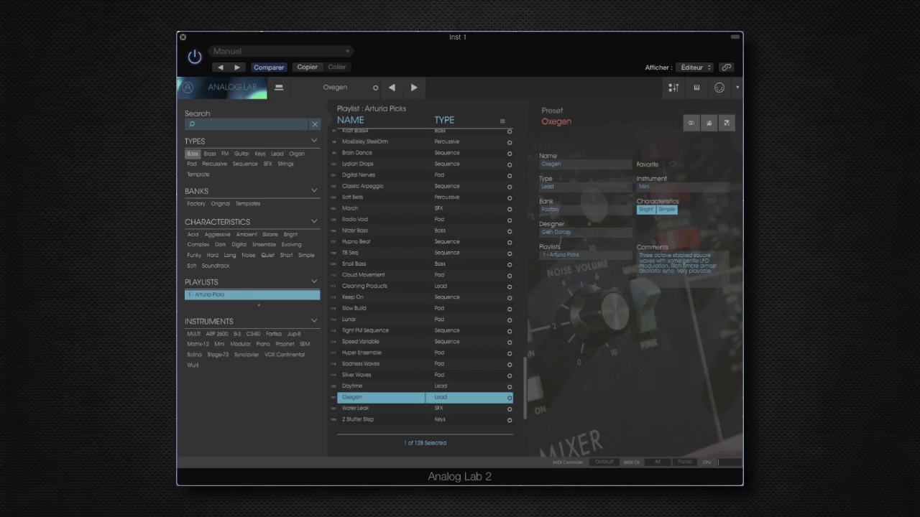
pyautogui.click(381, 419)
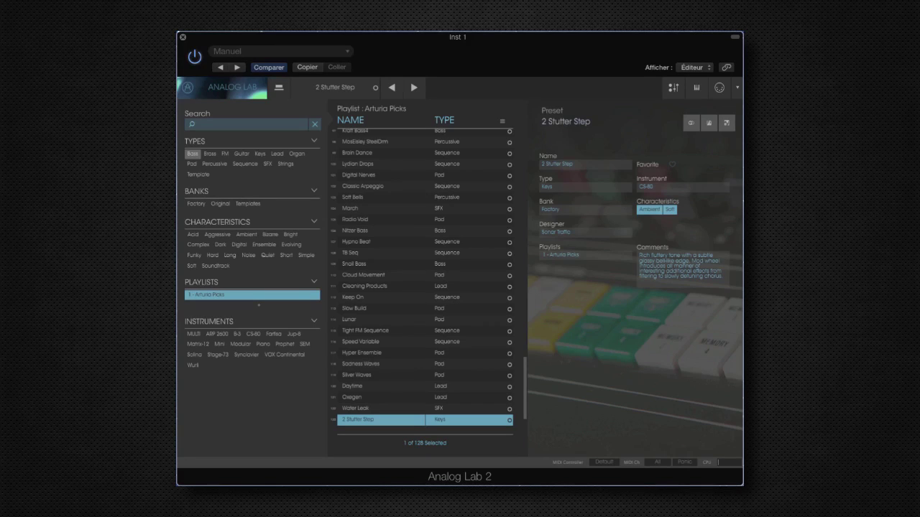
# Browse the whole preset library by sound type, filtering it first to Keys and after that to Lead
pyautogui.click(259, 154)
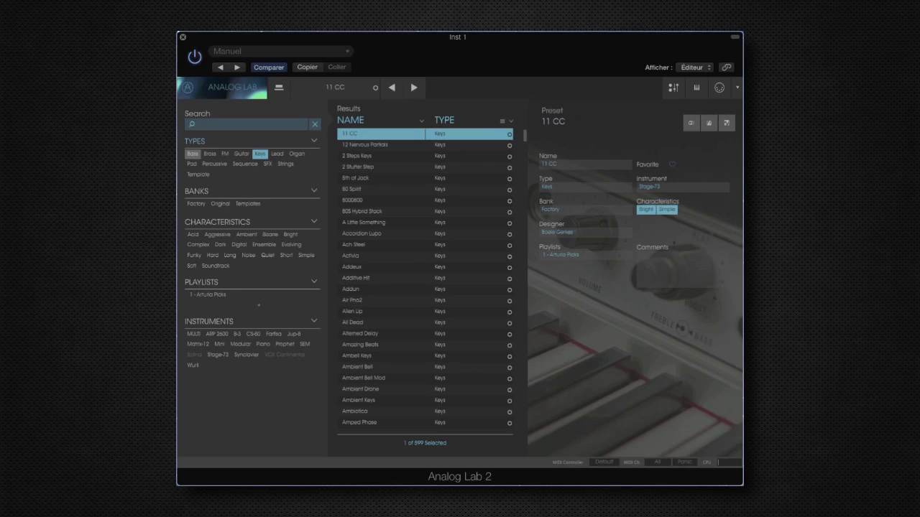
pyautogui.click(277, 154)
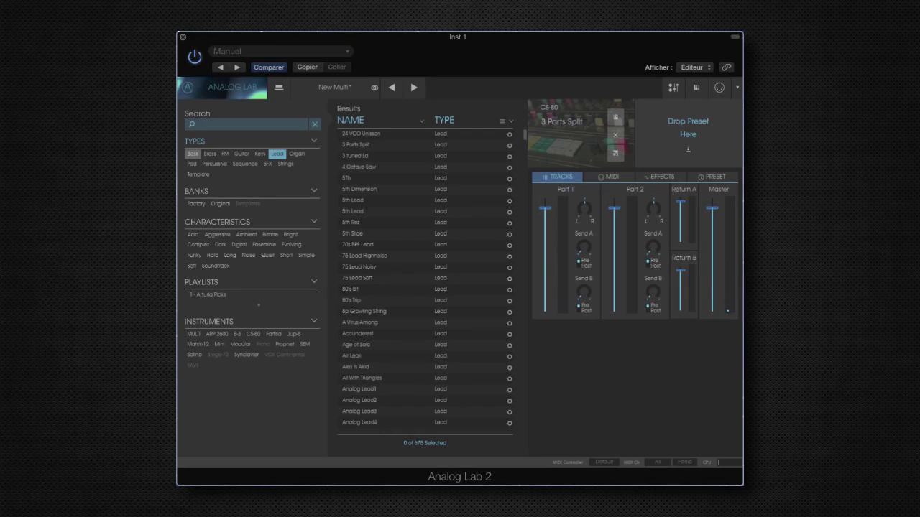
# Audition the Pad-type presets Another Dream, Antarctic and Arpesque
pyautogui.click(380, 311)
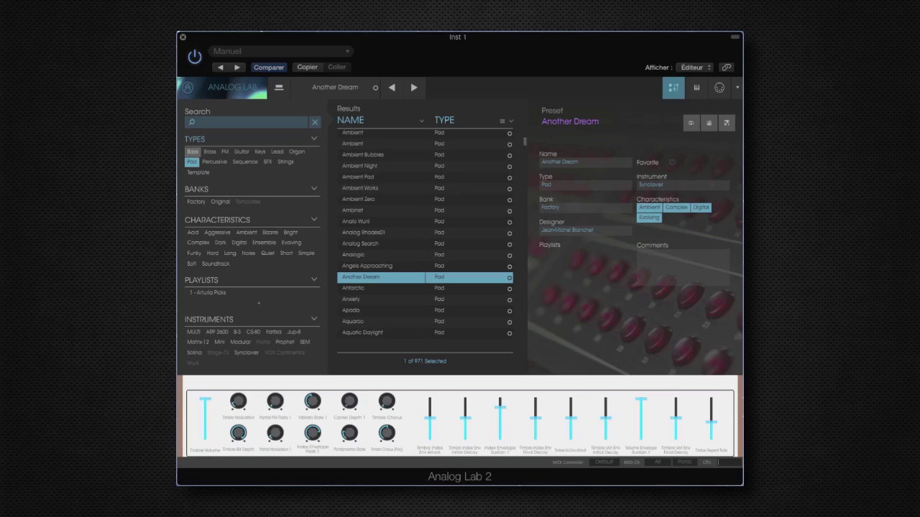
pyautogui.press('Down')
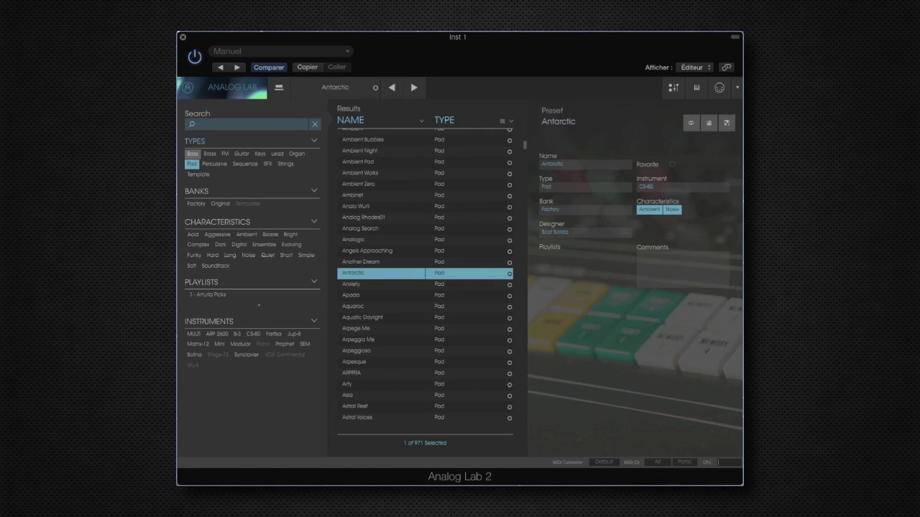
pyautogui.click(354, 362)
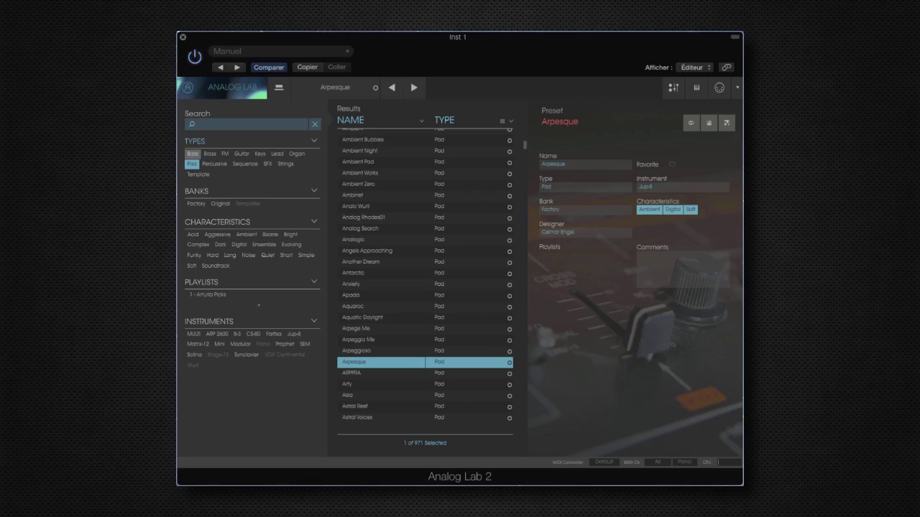
# Filter the preset library to the Prophet instrument and audition After Pad, After Pad Reed and Alien Scanner
pyautogui.scroll(-5, 424, 287)
pyautogui.click(381, 178)
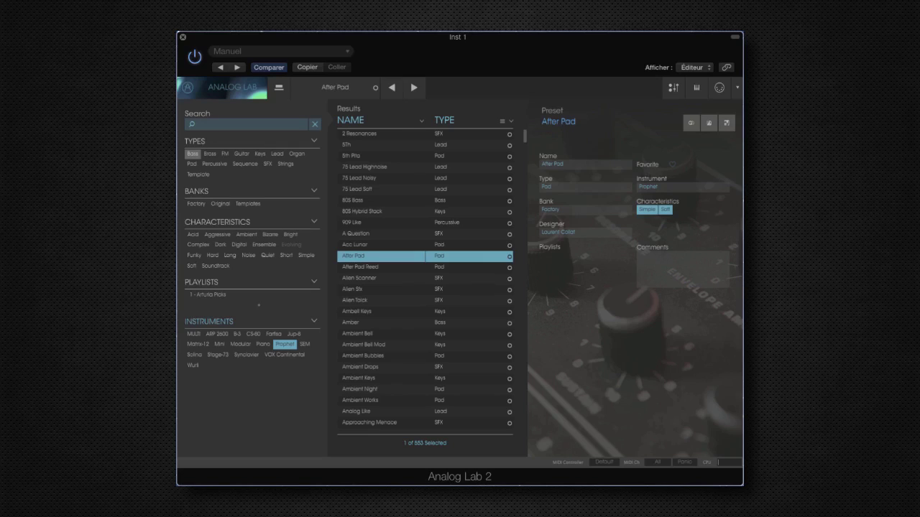
pyautogui.click(381, 267)
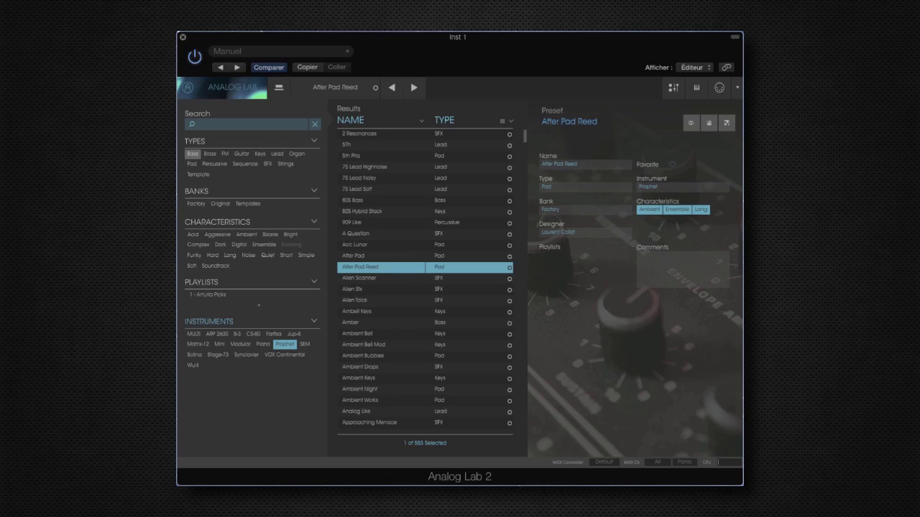
pyautogui.click(381, 278)
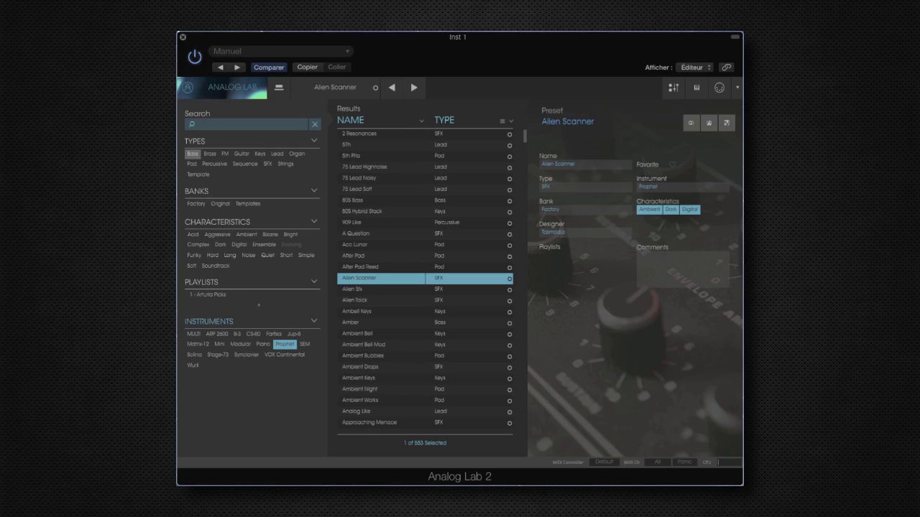
# Filter the library to the CS-80 instrument and audition 4 Voice Sinus, 70's Sequence, Aquaroc and Armagon
pyautogui.click(253, 333)
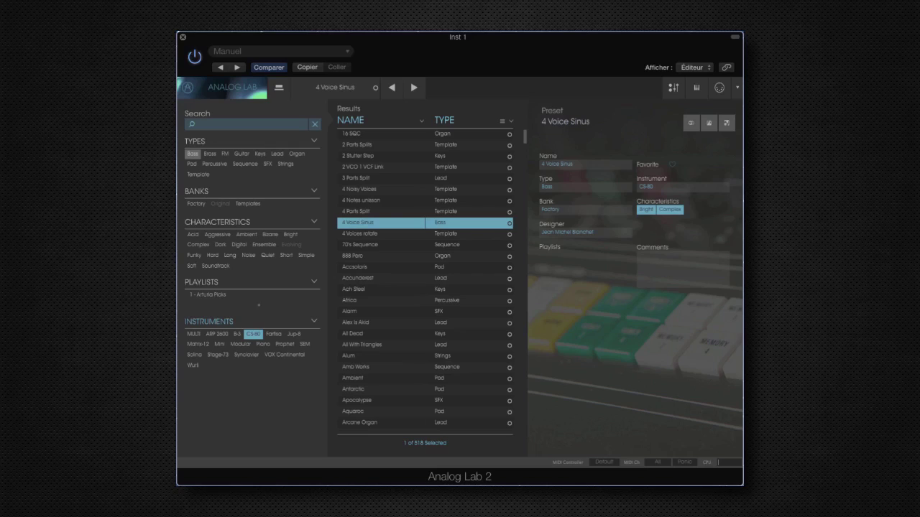
pyautogui.click(360, 244)
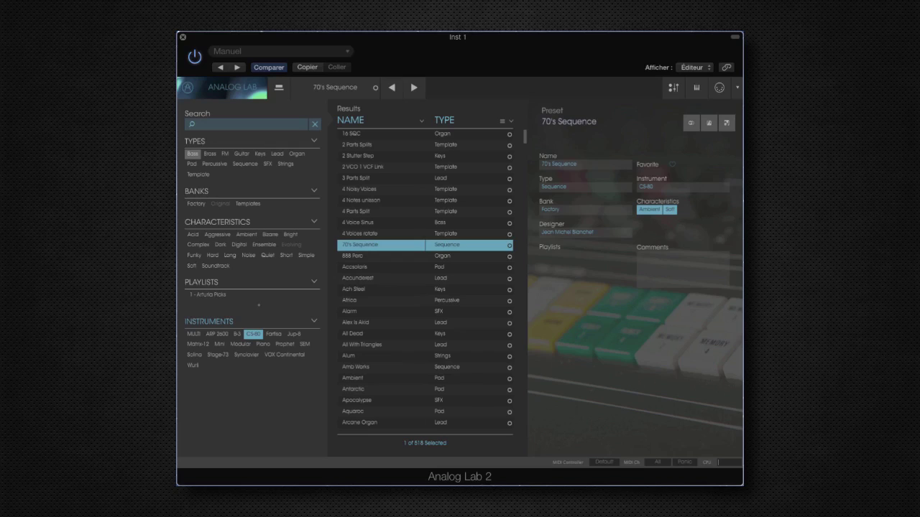
pyautogui.scroll(-3, 425, 280)
pyautogui.click(359, 294)
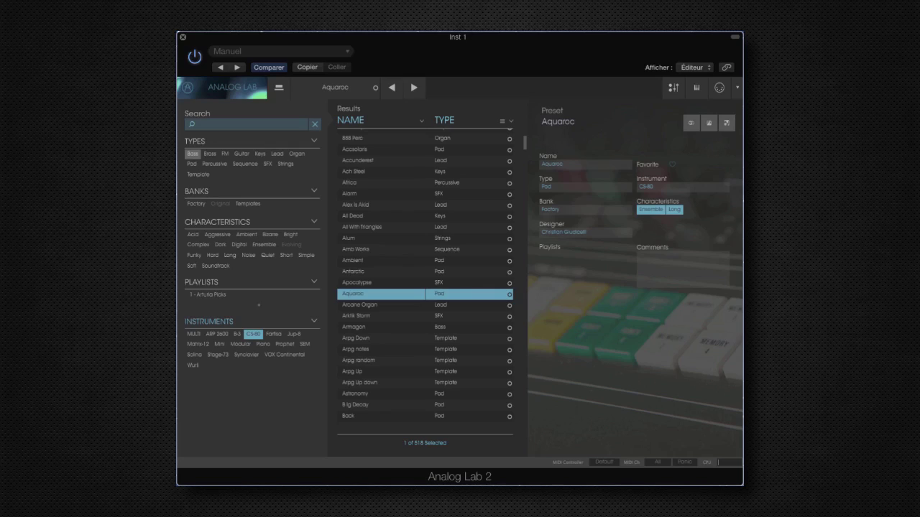
pyautogui.press('Down')
pyautogui.press('Down')
pyautogui.press('Down')
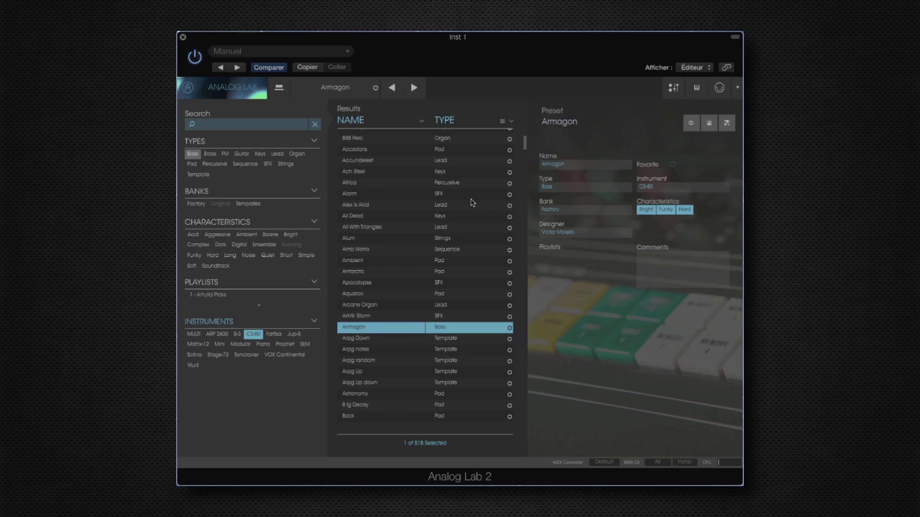
# Step through the CS-80 presets one by one from Armagon down to Big 70s
pyautogui.press('Down')
pyautogui.press('Down')
pyautogui.press('Down')
pyautogui.press('Down')
pyautogui.press('Down')
pyautogui.press('Down')
pyautogui.press('Down')
pyautogui.press('Down')
pyautogui.press('Down')
pyautogui.press('Down')
pyautogui.press('Down')
pyautogui.press('Down')
pyautogui.press('Down')
pyautogui.press('Down')
pyautogui.press('Down')
pyautogui.press('Down')
pyautogui.press('Down')
pyautogui.press('Down')
pyautogui.press('Down')
pyautogui.press('Down')
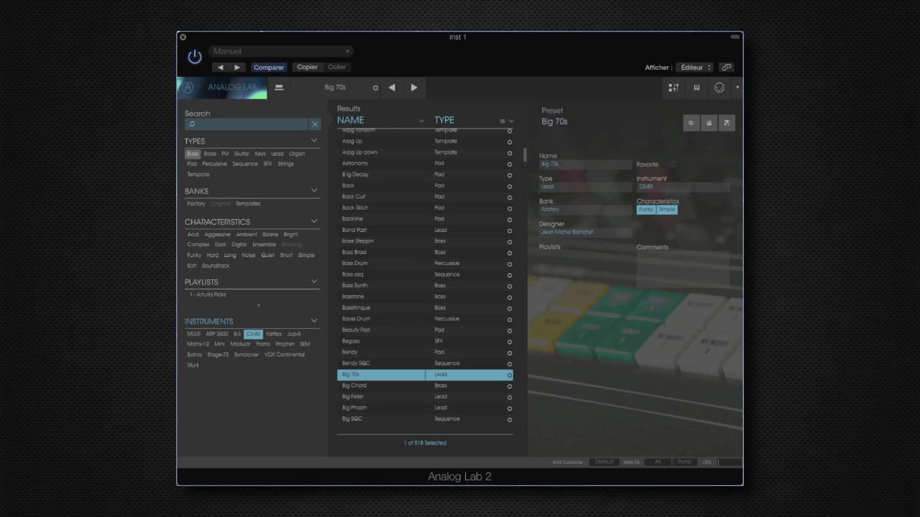
# Audition the CS-80 presets Big Chord, Big SQC, Boots And Kees and Casino Night
pyautogui.click(381, 386)
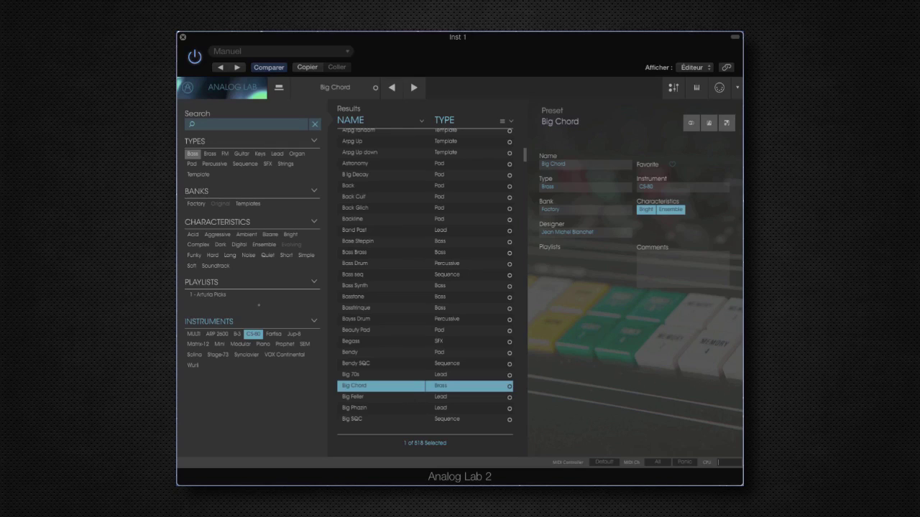
pyautogui.click(354, 419)
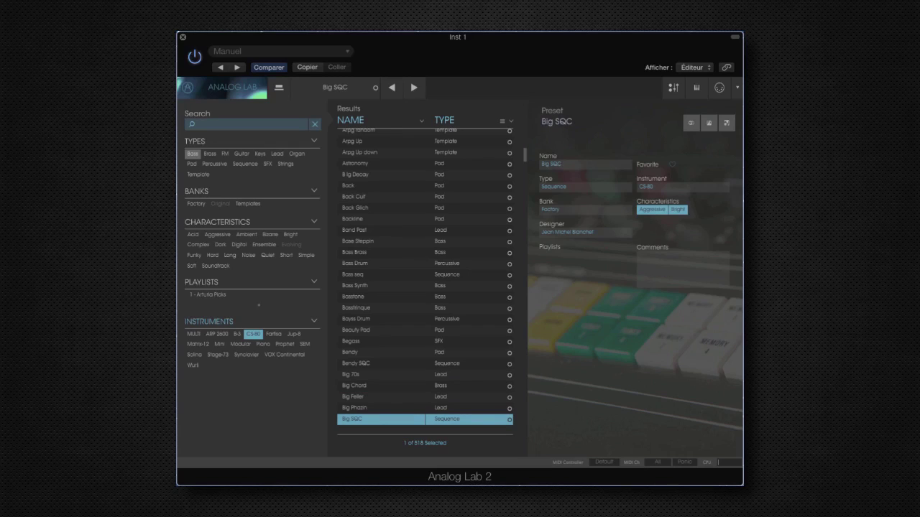
pyautogui.scroll(-4, 424, 273)
pyautogui.click(360, 340)
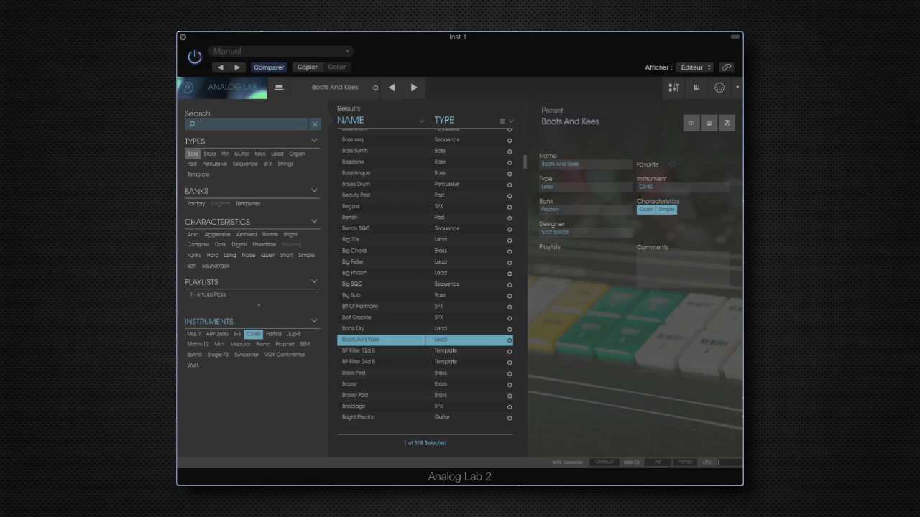
pyautogui.scroll(-4, 425, 273)
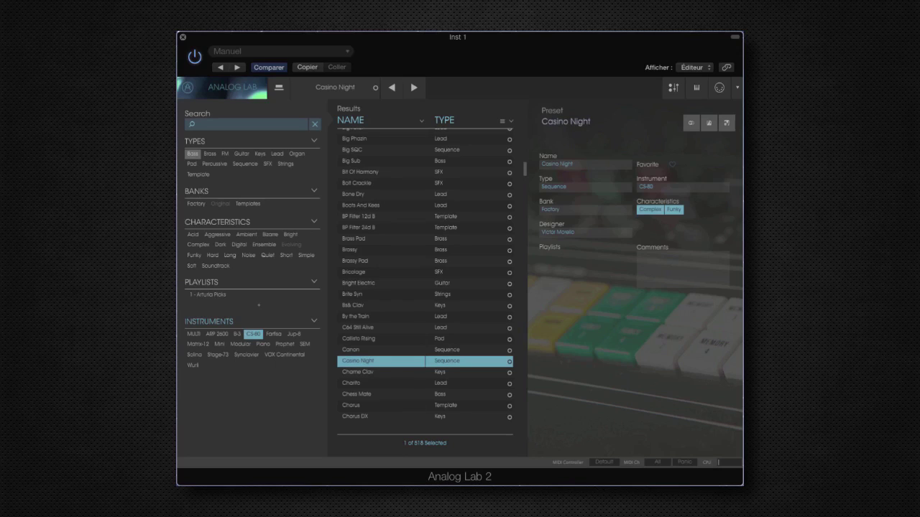
# Filter the library to the Modular instrument and audition Ange, Bass Stevie, Basse Line, BP Pad and Brasseq 2
pyautogui.click(240, 345)
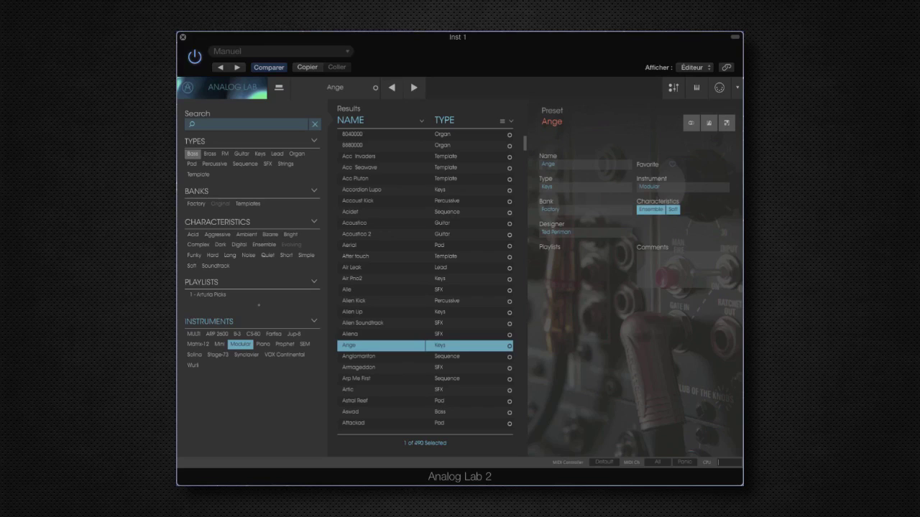
pyautogui.scroll(-4, 424, 280)
pyautogui.click(355, 372)
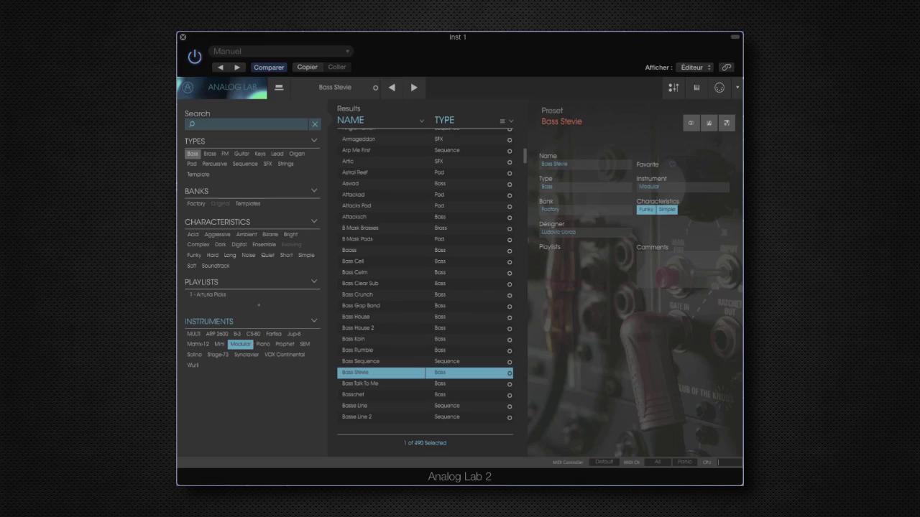
pyautogui.click(381, 405)
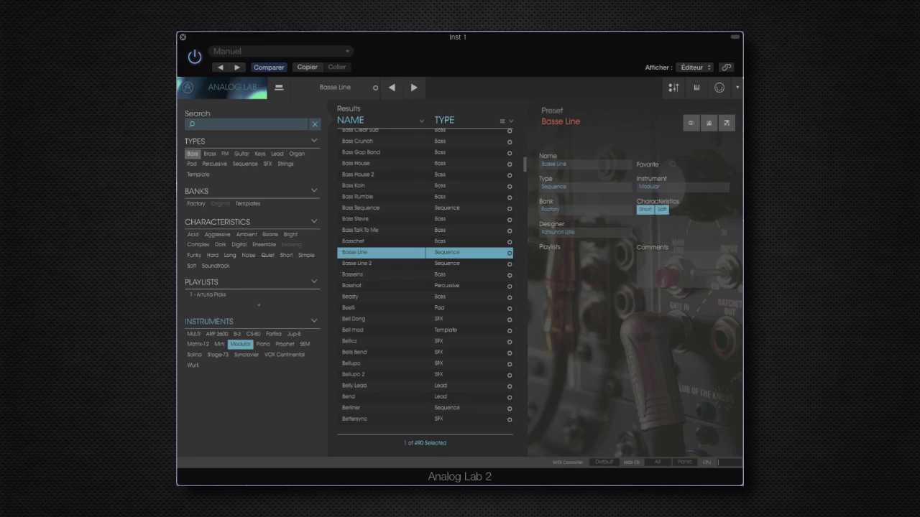
pyautogui.click(380, 302)
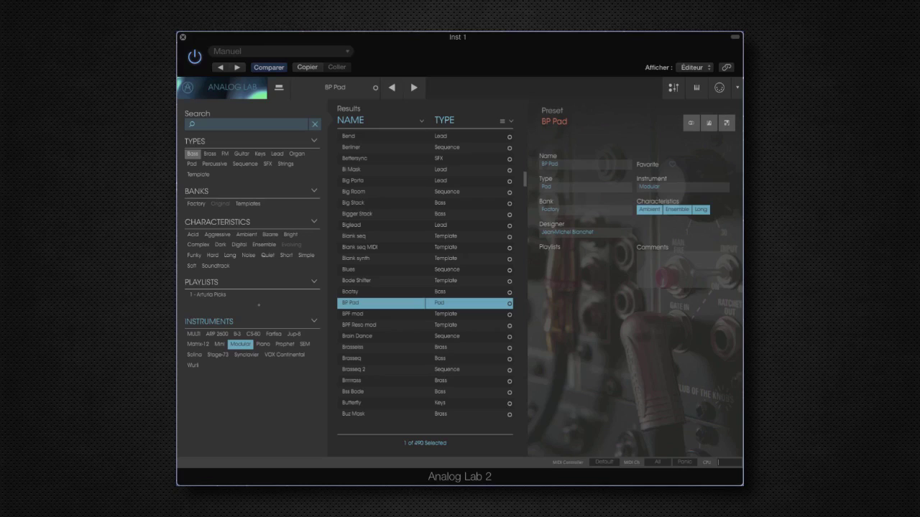
pyautogui.click(380, 370)
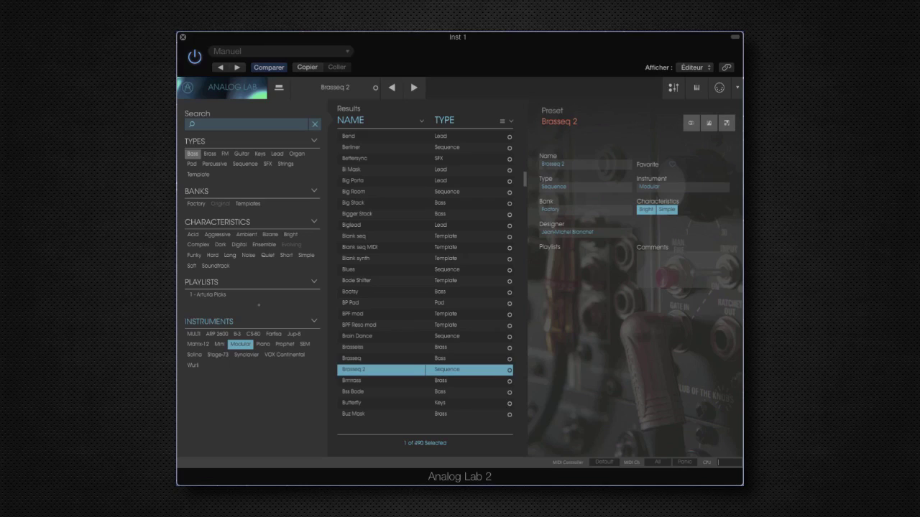
# Filter the library to the ARP 2600 instrument and audition Cream'n Coffee, Crom Whistle, Current, Dappled and Dark
pyautogui.click(217, 334)
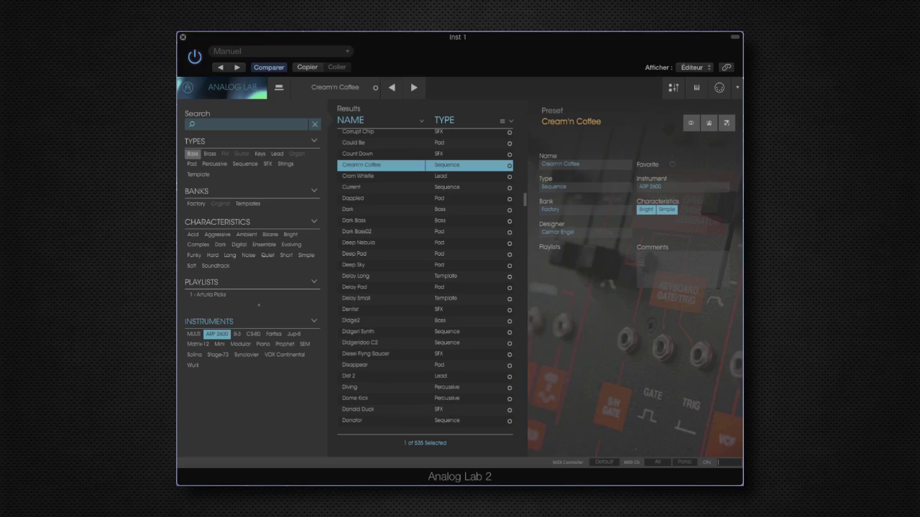
pyautogui.click(381, 175)
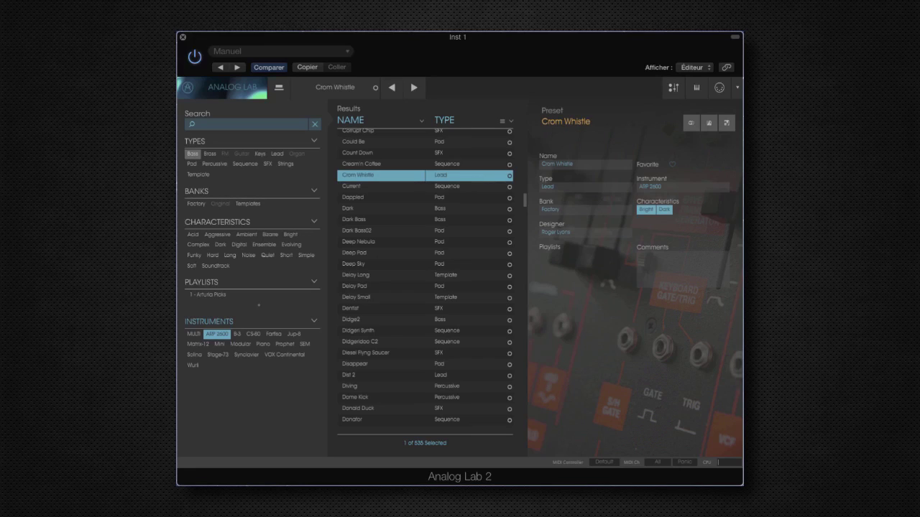
pyautogui.click(359, 186)
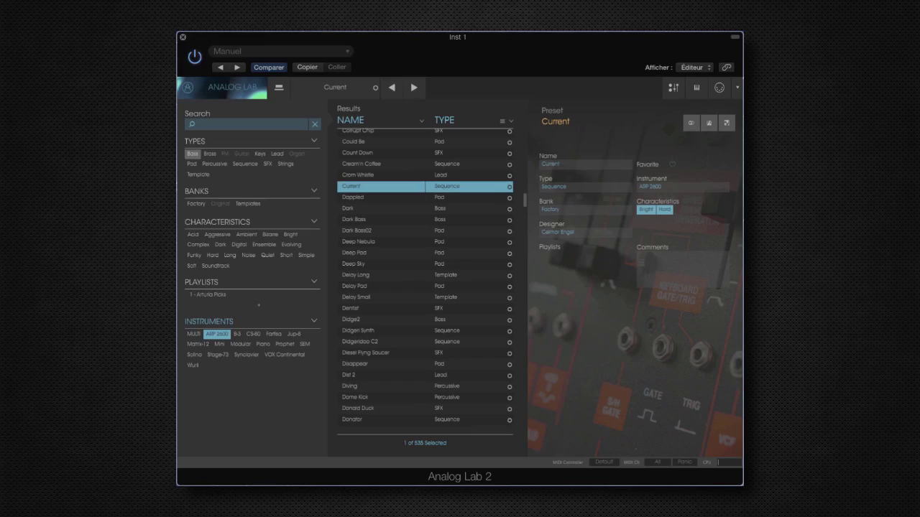
pyautogui.click(353, 197)
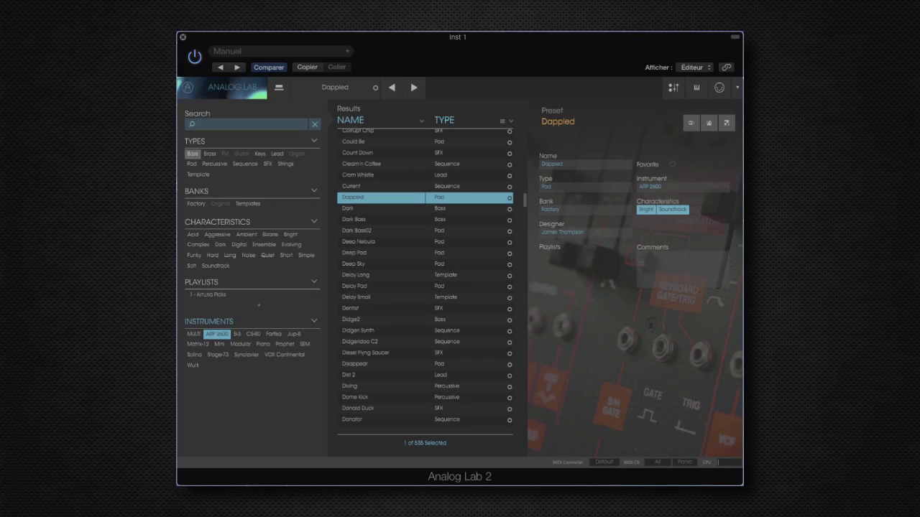
pyautogui.click(381, 208)
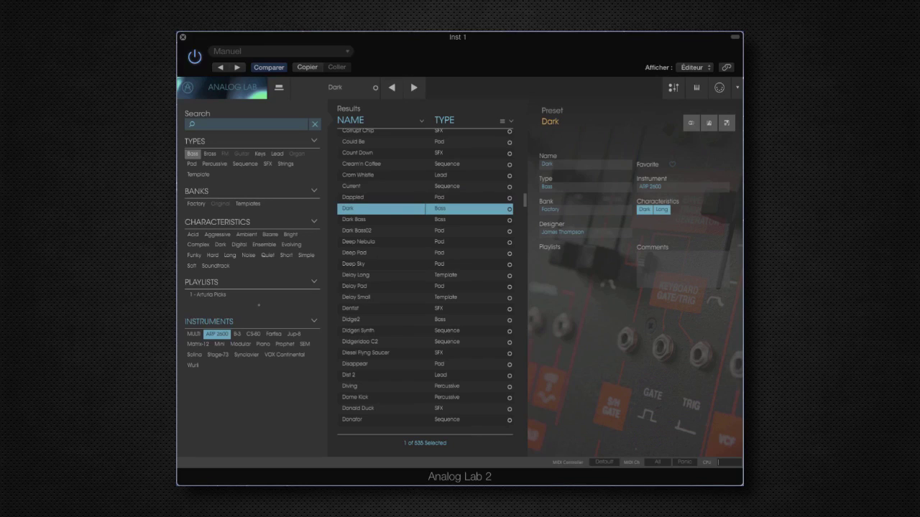
# Audition the ARP 2600 presets from Electro Shake through Electro Shaker, Electro Switch and Electrobotic to Encoding
pyautogui.scroll(-9, 425, 277)
pyautogui.click(381, 319)
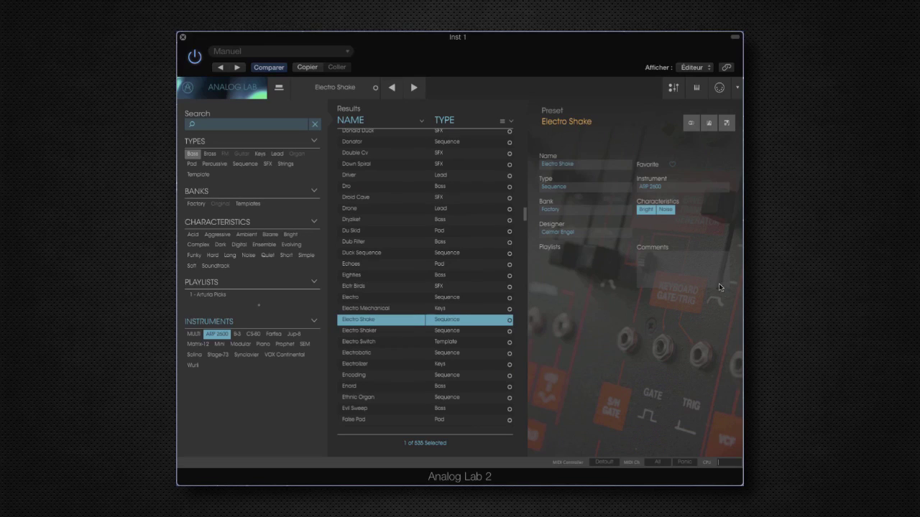
pyautogui.click(375, 333)
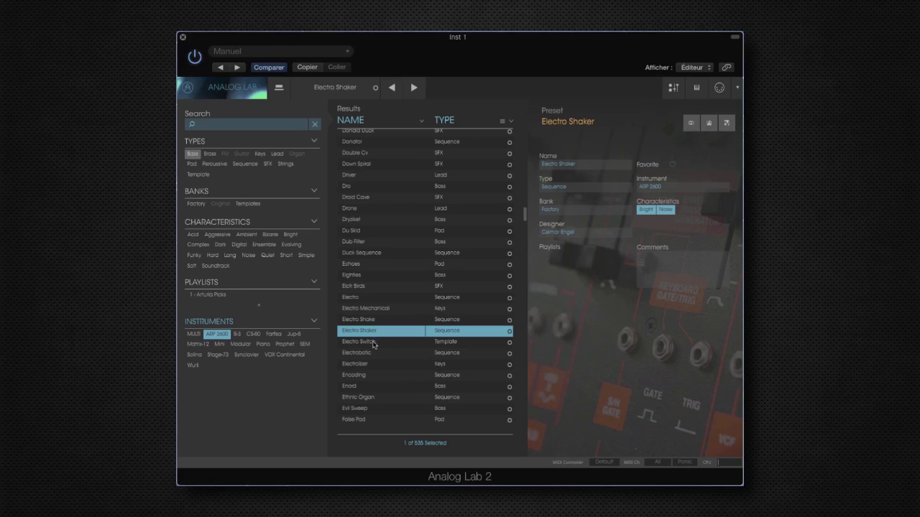
pyautogui.click(373, 343)
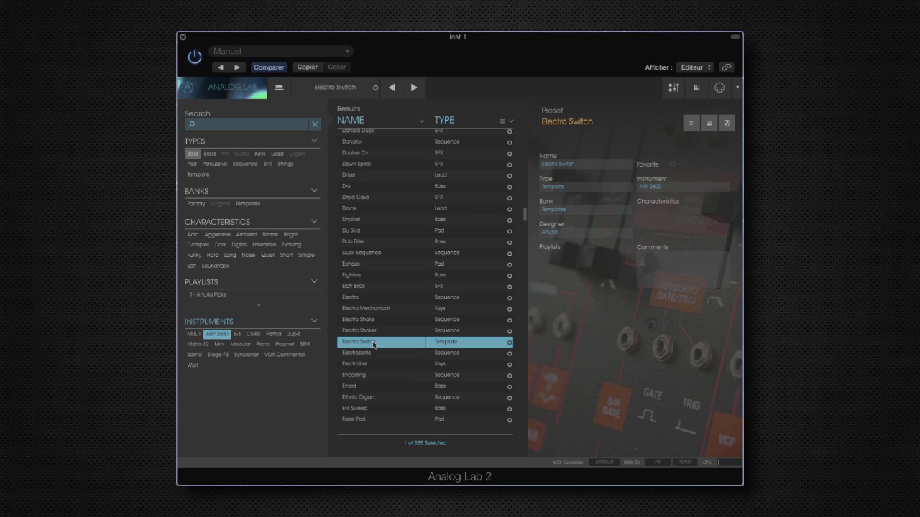
pyautogui.click(372, 354)
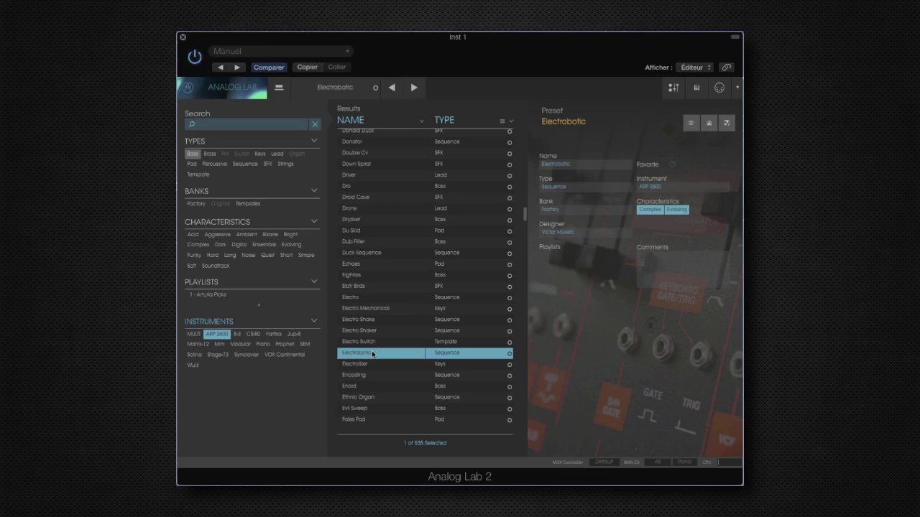
pyautogui.press('Down')
pyautogui.press('Down')
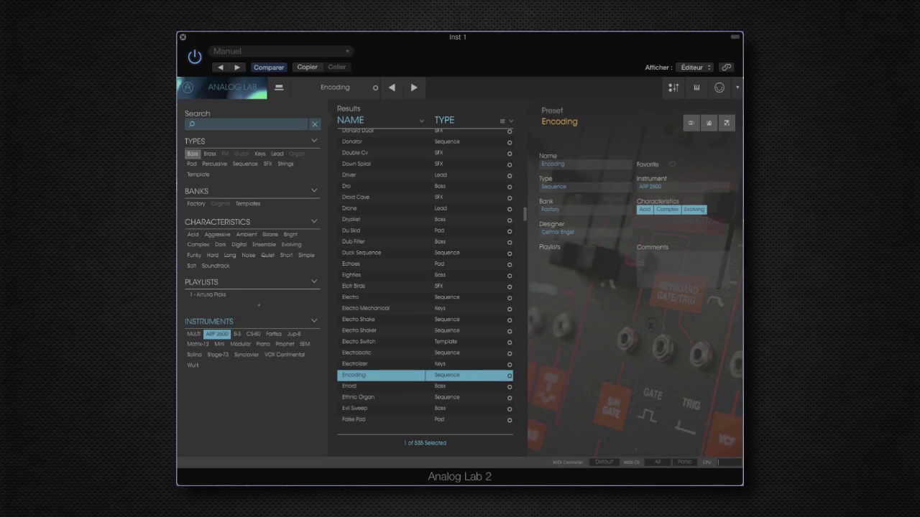
# Filter the library to the Mini instrument and audition Unstable Sync, Violet, Wide Bass, Word Clock and the two presets below it
pyautogui.click(381, 397)
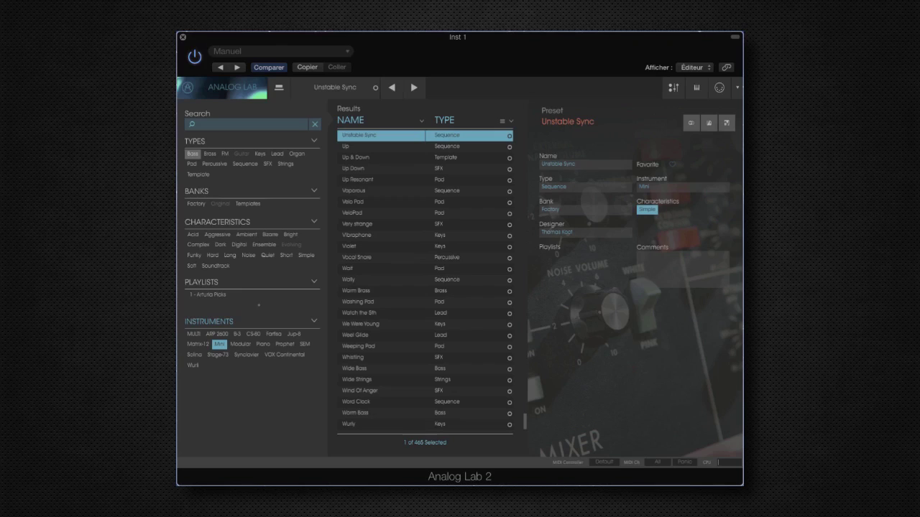
pyautogui.click(359, 246)
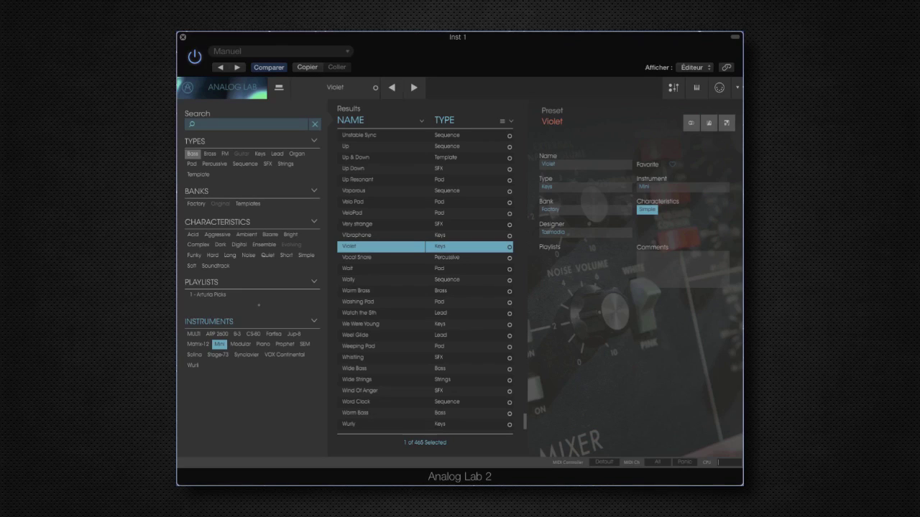
pyautogui.click(356, 368)
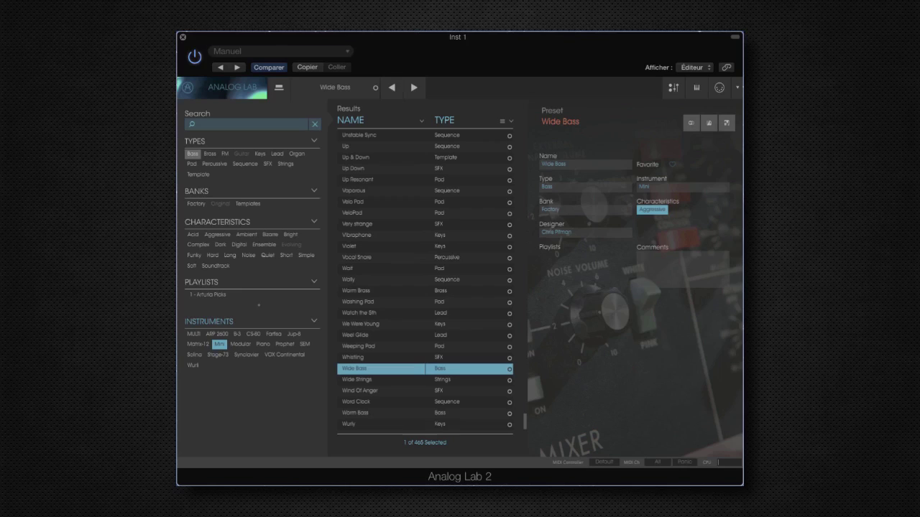
pyautogui.click(381, 402)
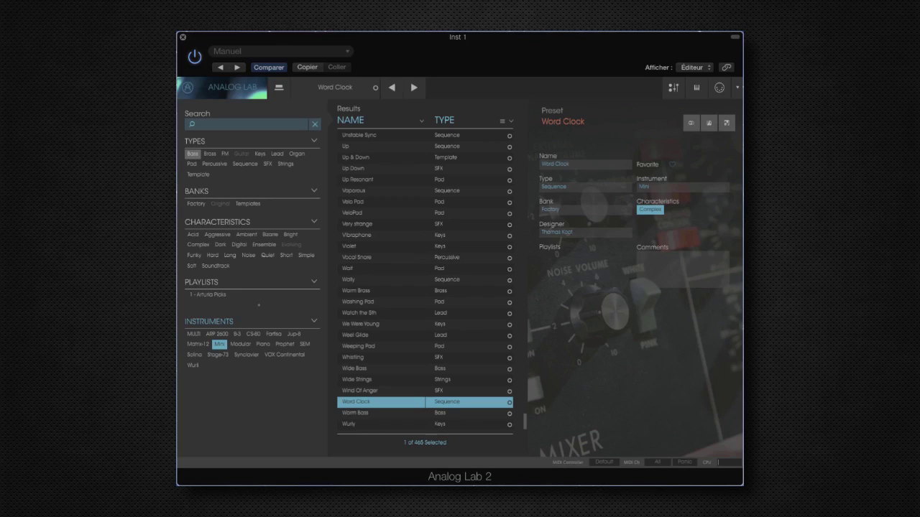
pyautogui.press('Down')
pyautogui.press('Down')
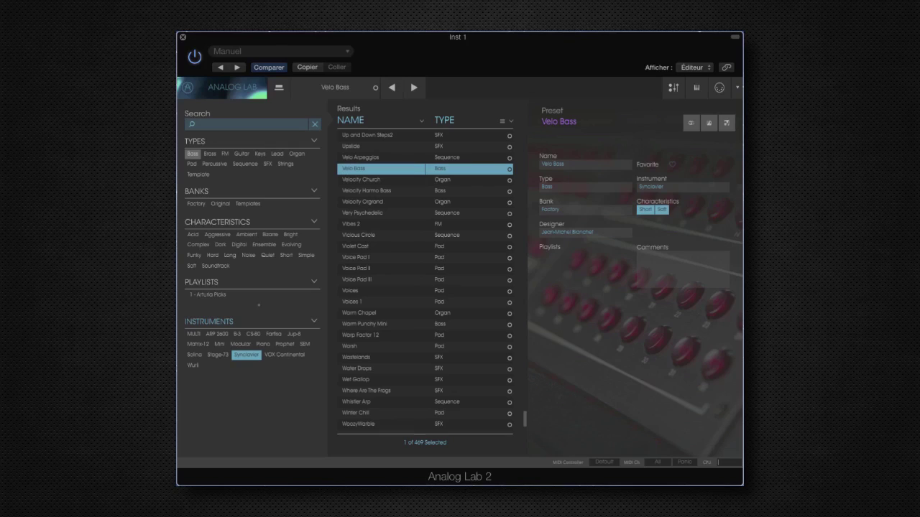
# Audition the Synclavier presets Voices, Warm Punchy Mini and Warsh
pyautogui.click(381, 290)
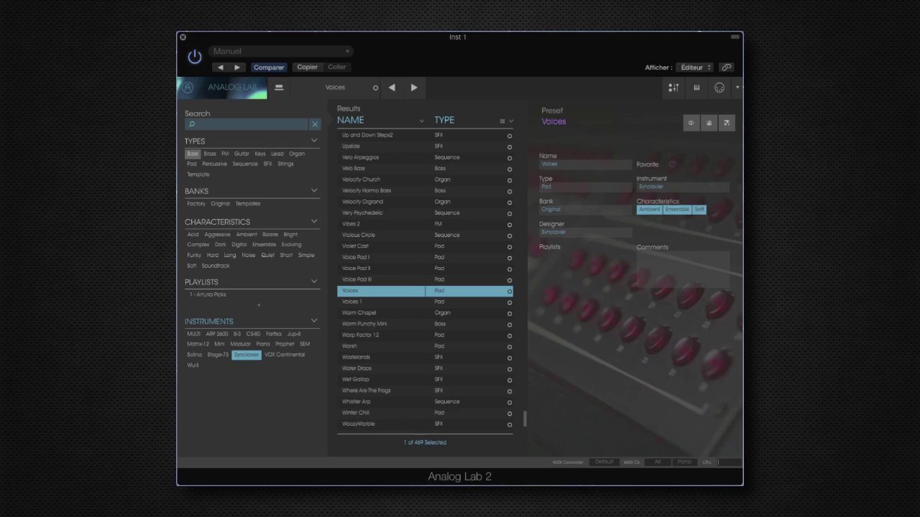
pyautogui.click(364, 324)
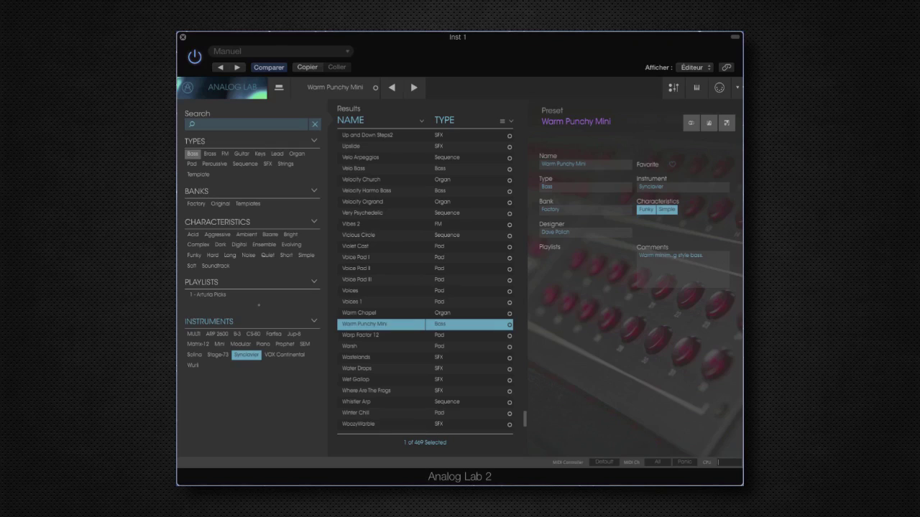
pyautogui.click(381, 346)
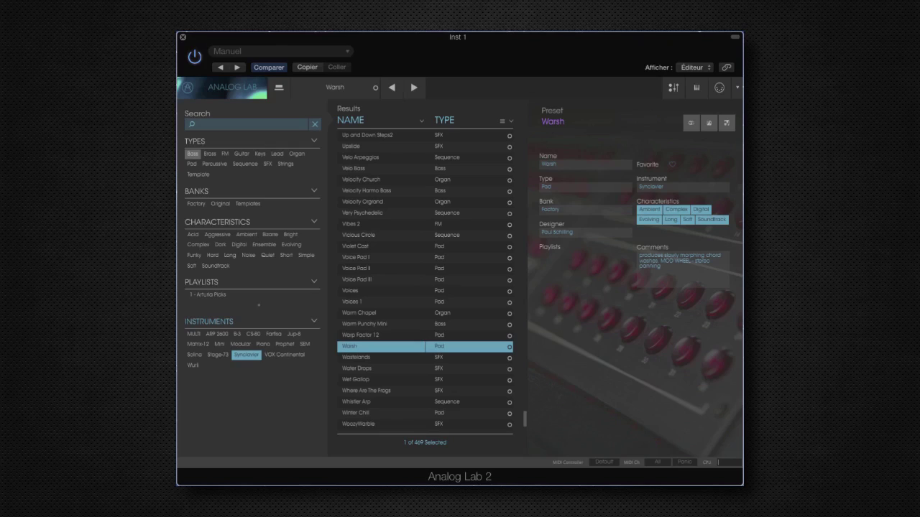
# Filter the library to Multi presets and audition Casino House, Deep Dream House, Harsch Bass and Prog House
pyautogui.click(381, 287)
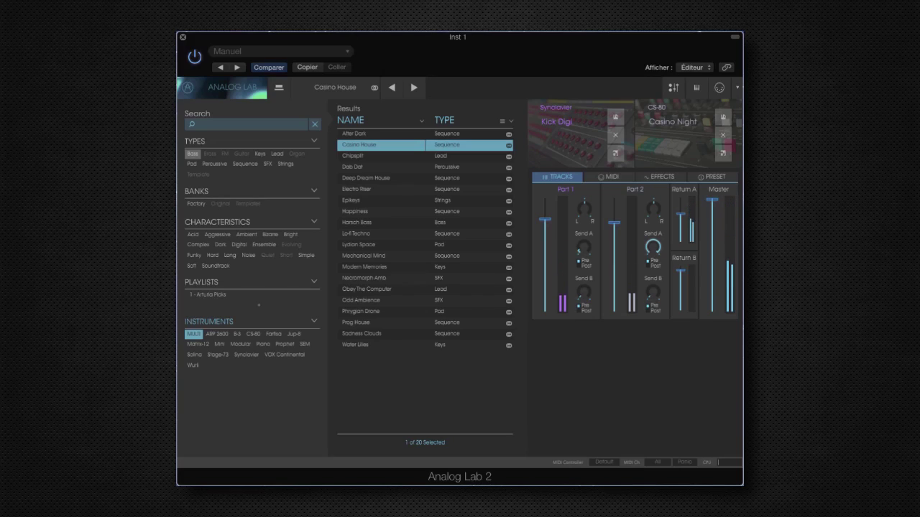
pyautogui.click(366, 177)
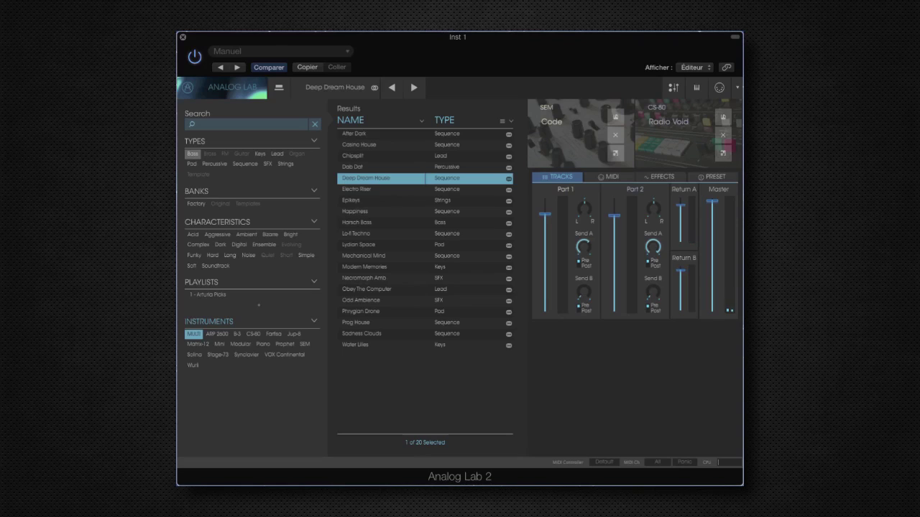
pyautogui.click(381, 222)
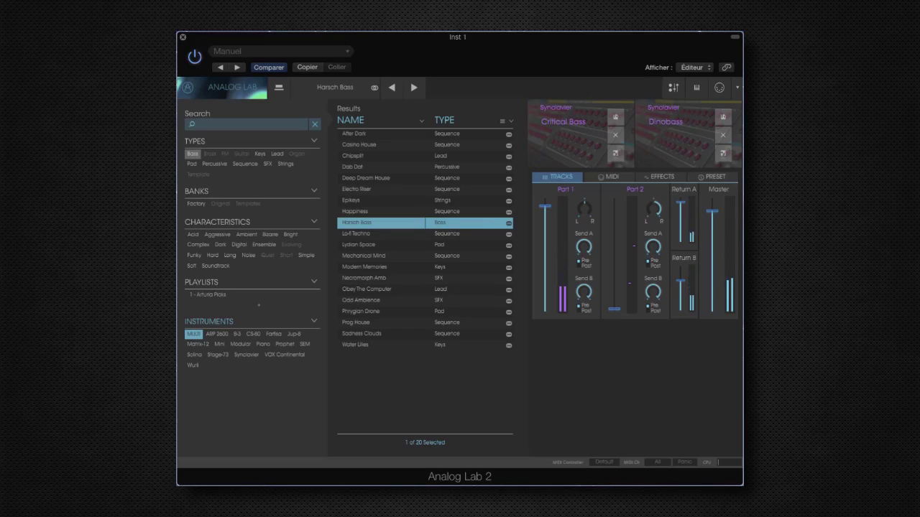
pyautogui.click(360, 323)
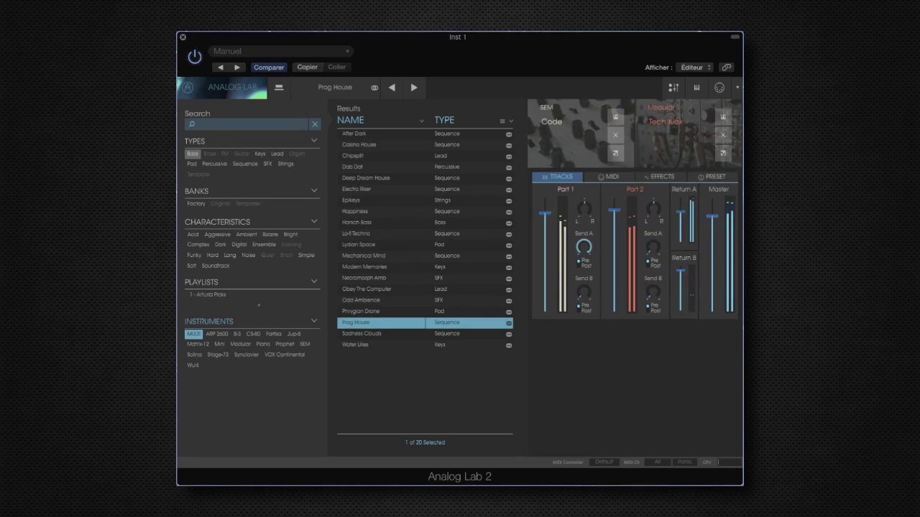